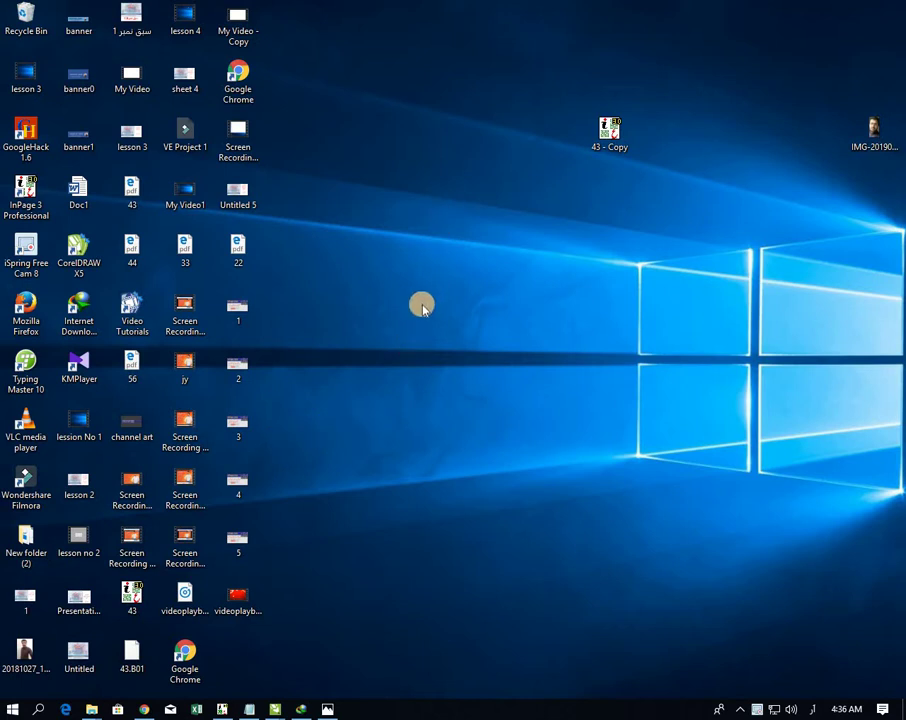
# - Bring up the open InPage window and close it, discarding the unsaved documents Untitled-2 and Untitled-1
pyautogui.click(219, 709)
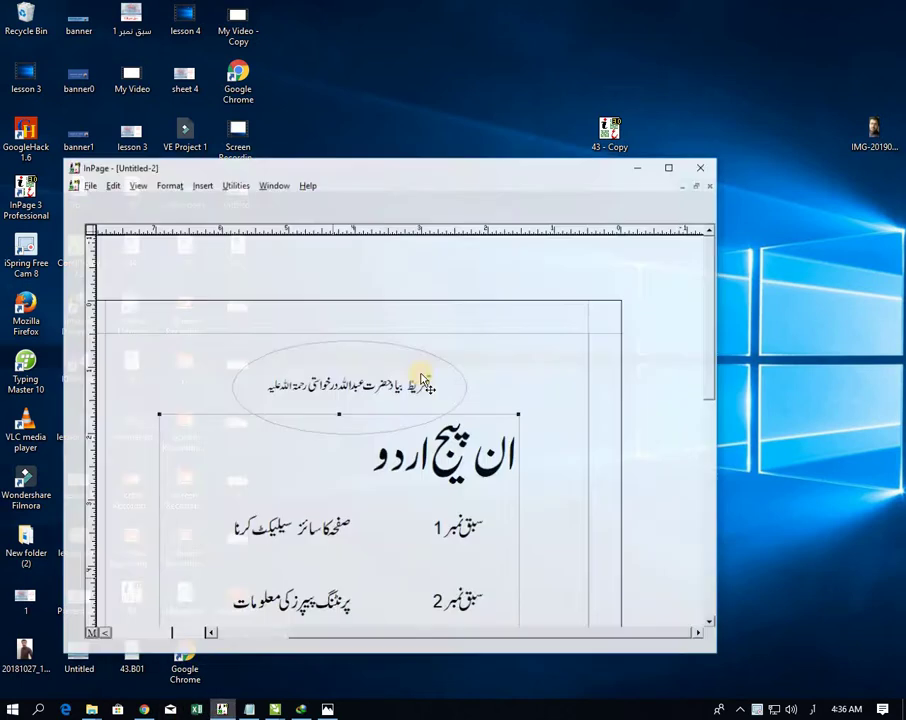
pyautogui.click(711, 154)
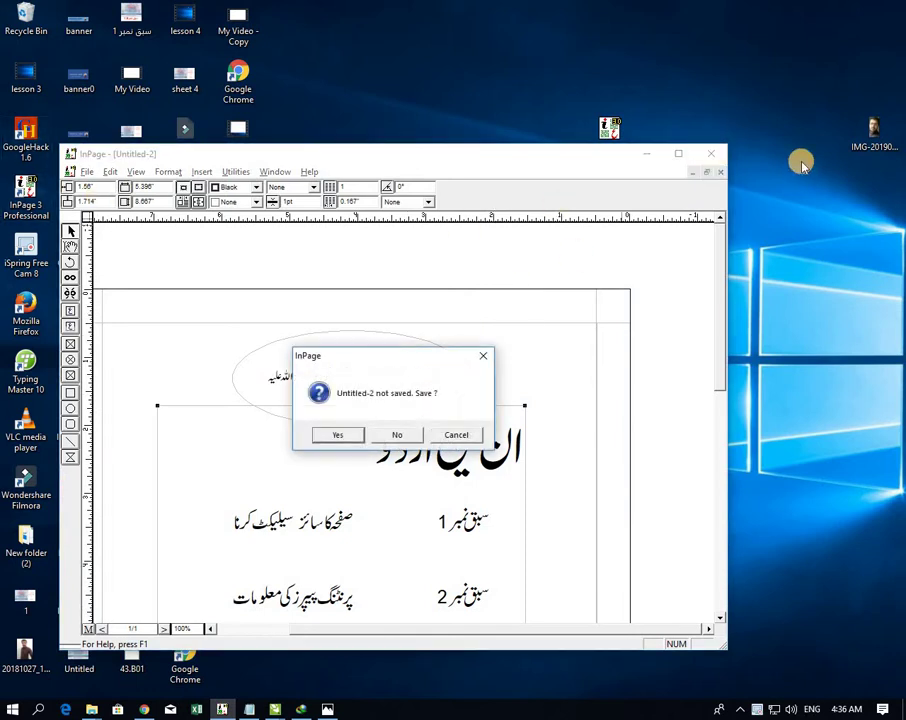
pyautogui.click(395, 436)
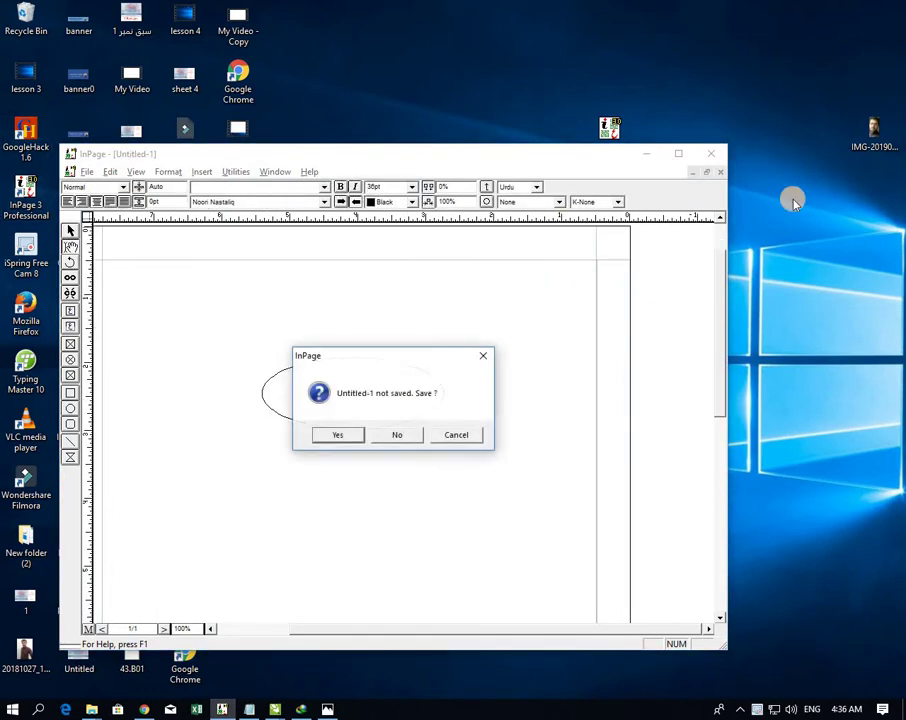
pyautogui.click(392, 432)
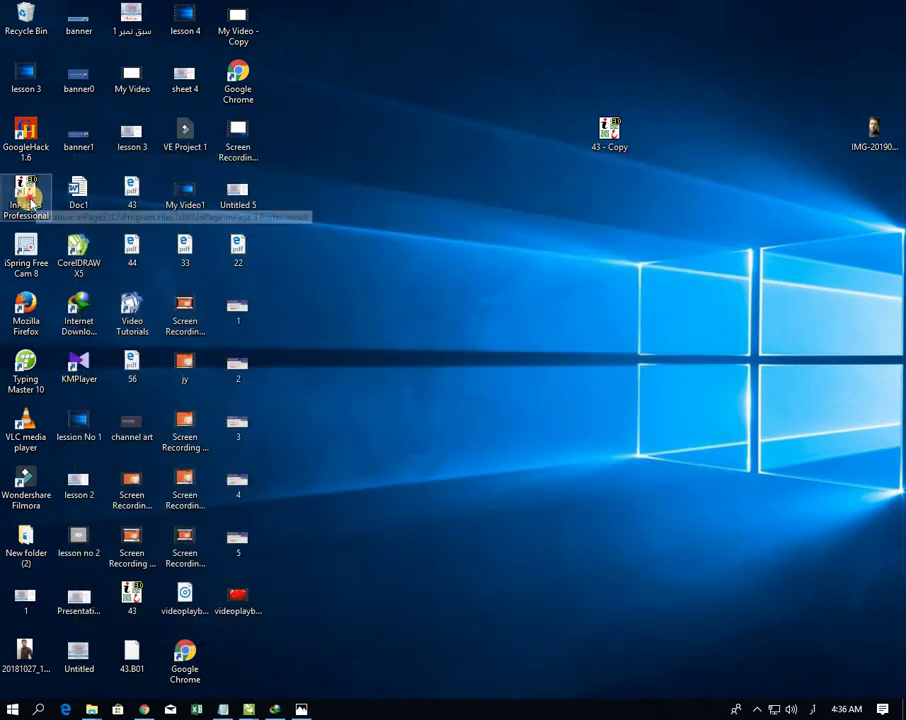
# - Relaunch InPage maximised and create a new A4 portrait document with 0.5" margins, one column and right-to-left direction
pyautogui.doubleClick(27, 195)
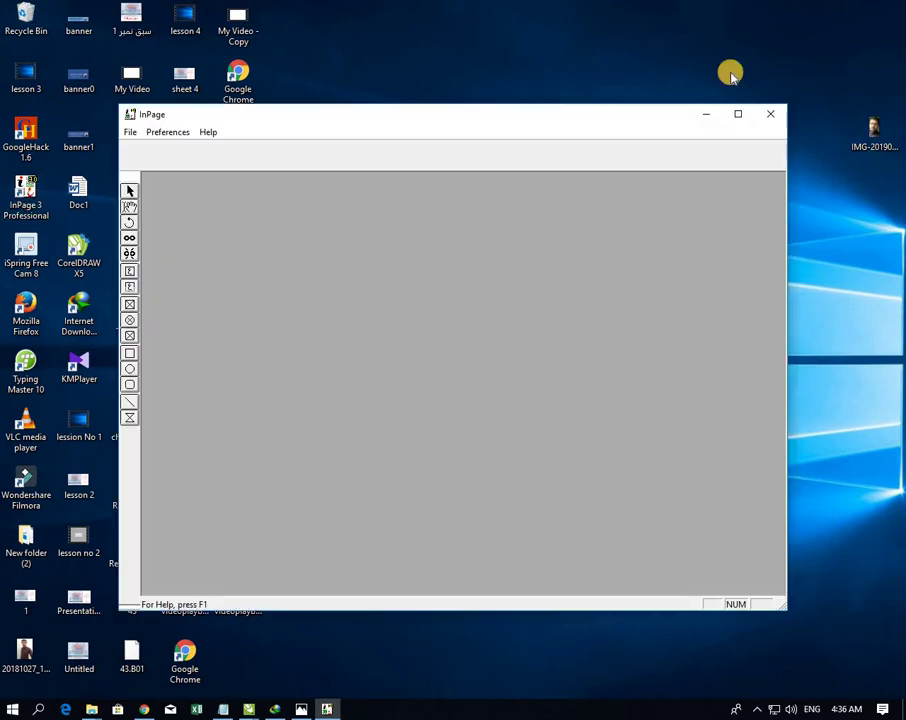
pyautogui.click(738, 114)
pyautogui.click(11, 19)
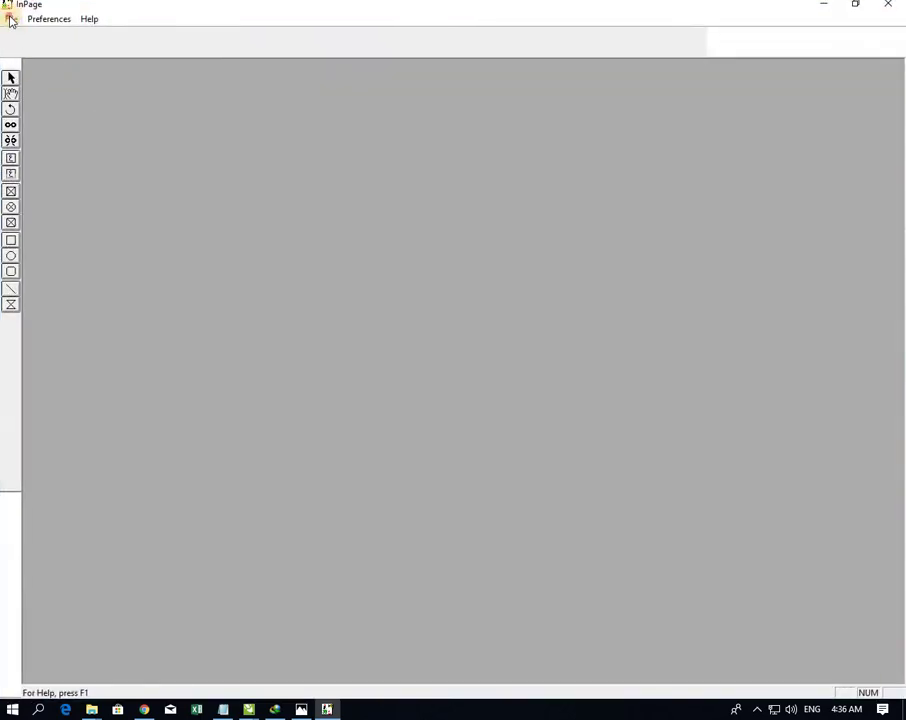
pyautogui.click(72, 42)
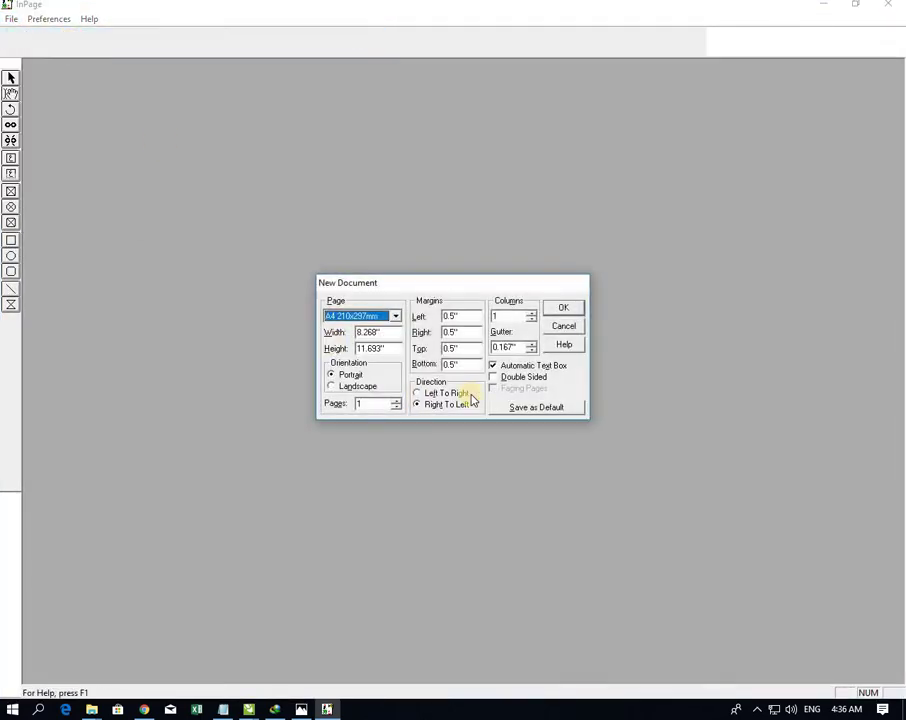
pyautogui.press('Return')
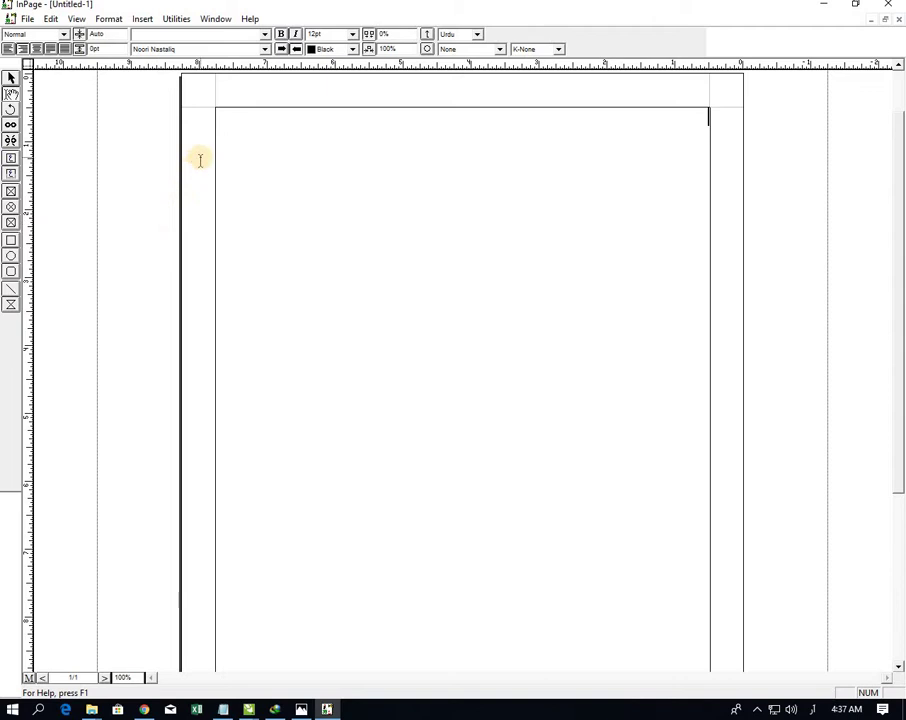
# - Draw a rectangular text box about 3.6" wide and 1.16" high in the upper middle of the page
pyautogui.click(12, 80)
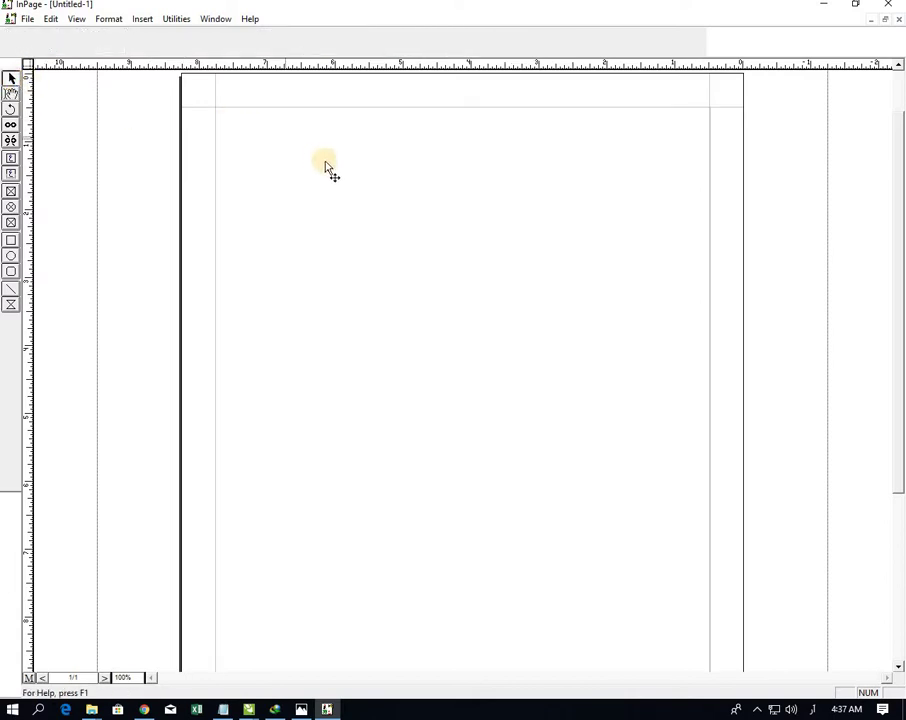
pyautogui.click(362, 165)
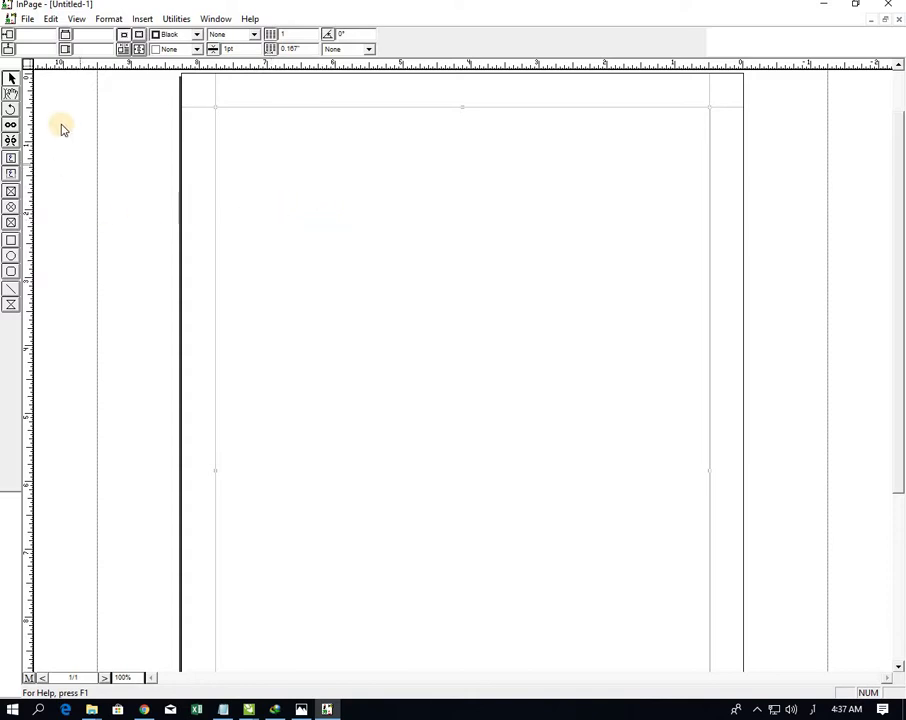
pyautogui.click(10, 94)
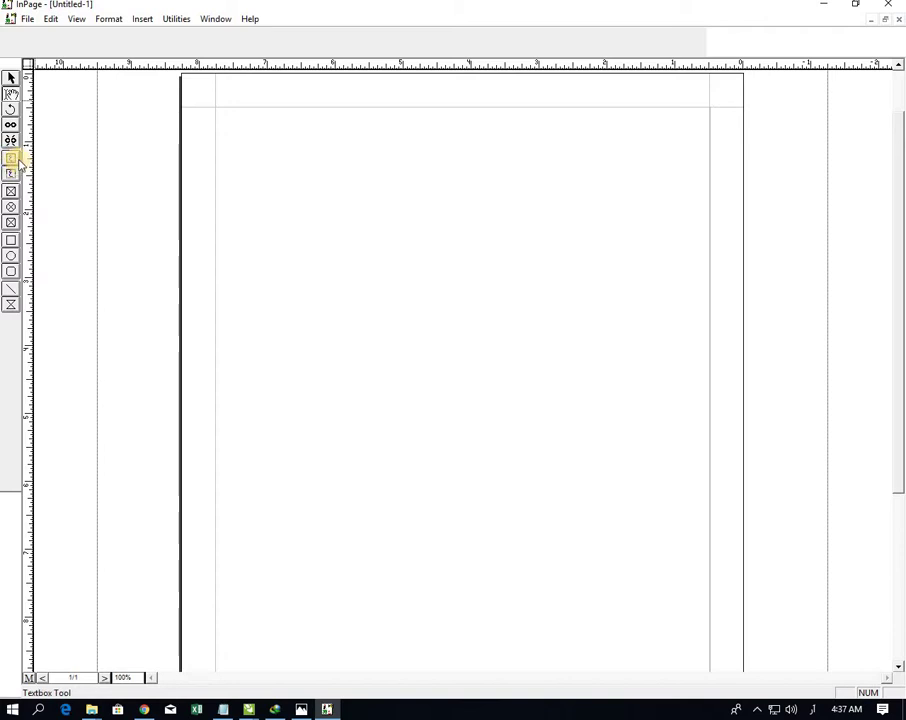
pyautogui.click(10, 158)
pyautogui.moveTo(317, 188)
pyautogui.mouseDown()
pyautogui.moveTo(428, 242)
pyautogui.moveTo(563, 267)
pyautogui.mouseUp()
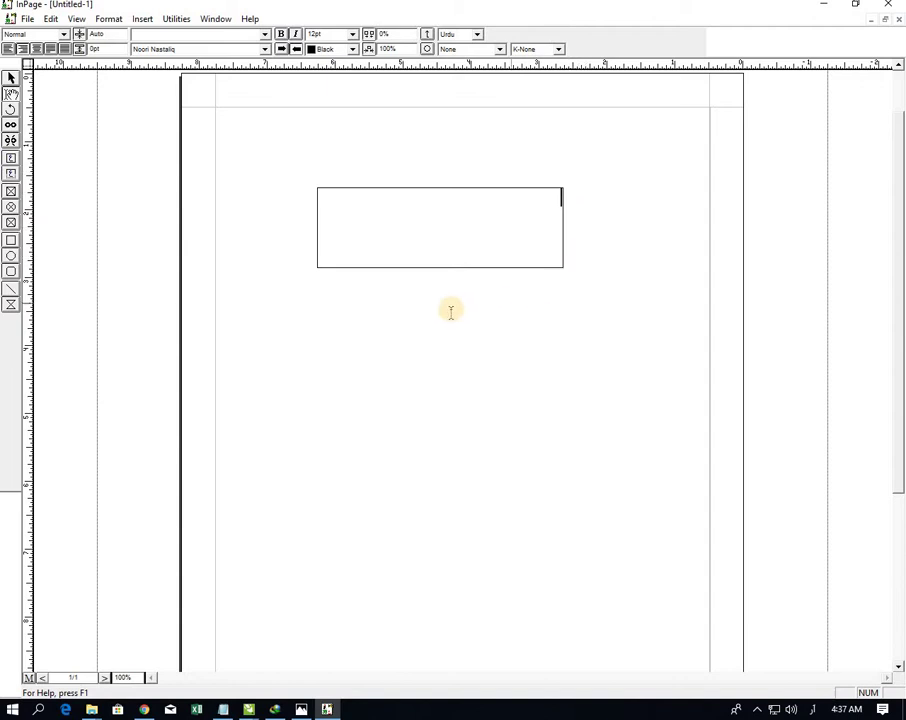
# - Move the new text box up near the top margin, to about 2.4" across and 0.74" down
pyautogui.click(10, 82)
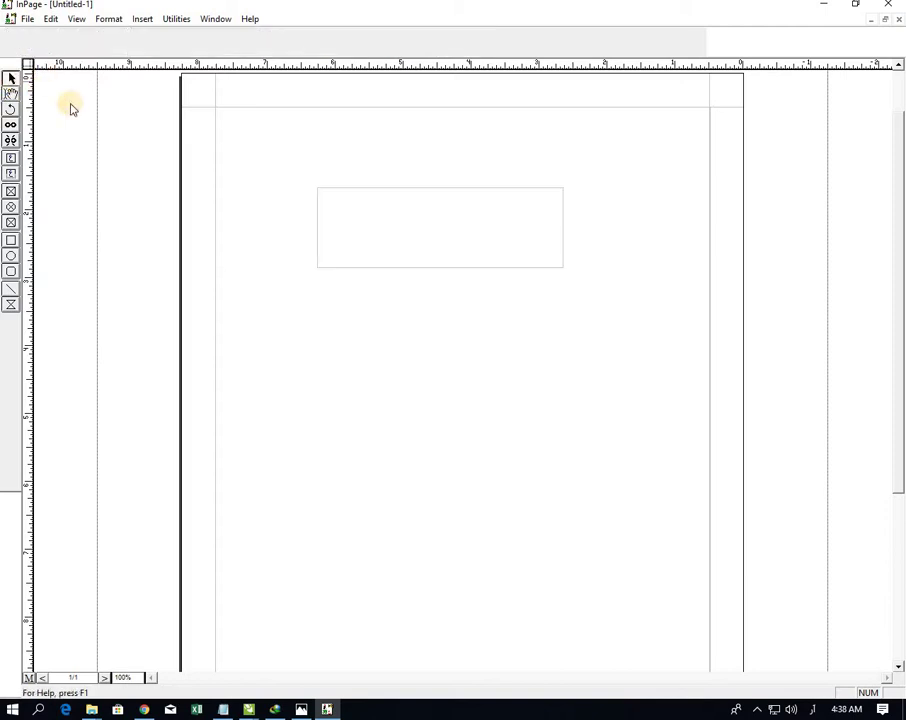
pyautogui.click(381, 190)
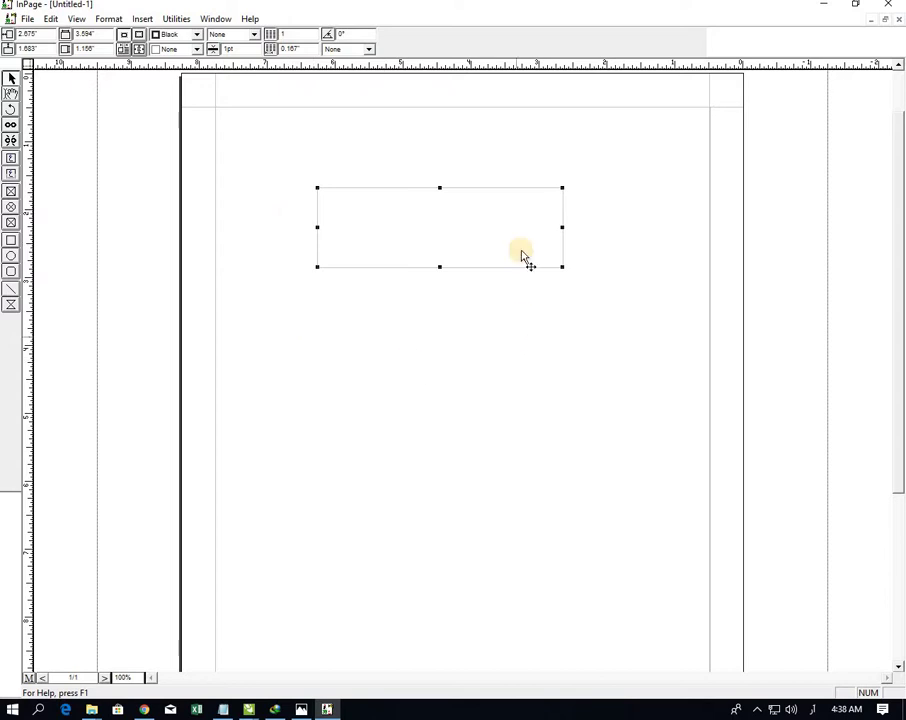
pyautogui.moveTo(421, 189); pyautogui.dragTo(428, 129)
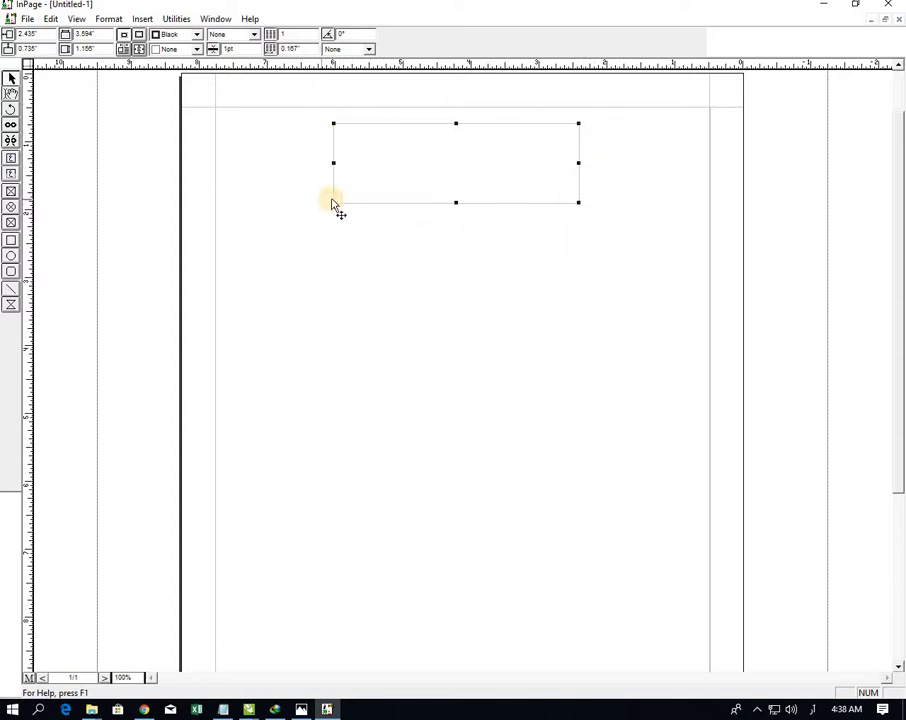
# - Resize the text box by its handles to about 5.7" wide and 1.85" high
pyautogui.moveTo(334, 203); pyautogui.dragTo(263, 252)
pyautogui.moveTo(420, 251); pyautogui.dragTo(421, 341)
pyautogui.moveTo(579, 231); pyautogui.dragTo(651, 234)
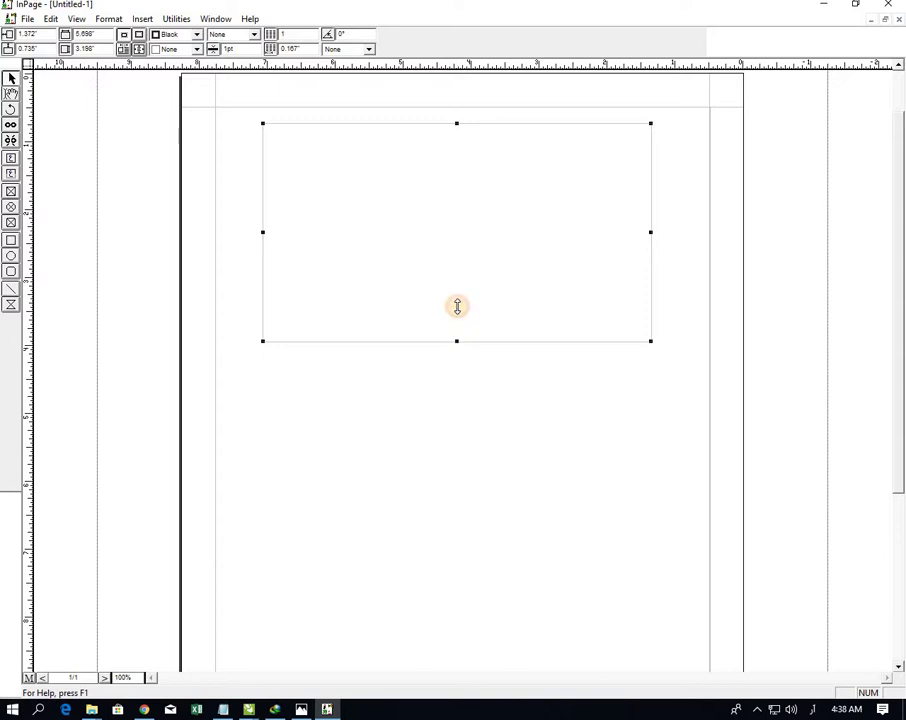
pyautogui.moveTo(457, 306); pyautogui.dragTo(463, 241)
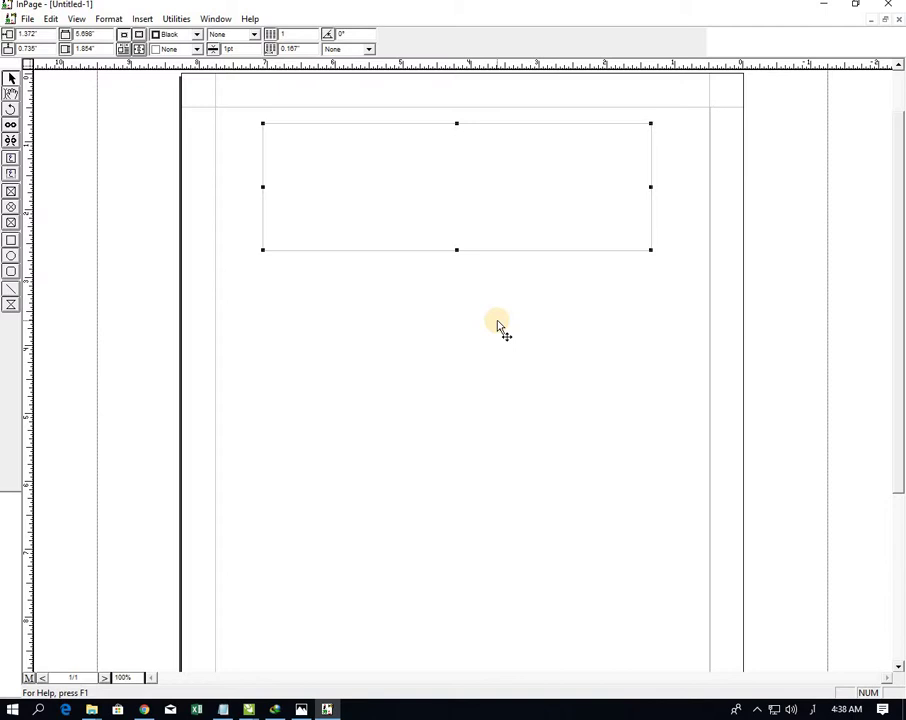
# - Activate the page's main text frame for text entry, and select the drawn text box as an object again
pyautogui.click(12, 96)
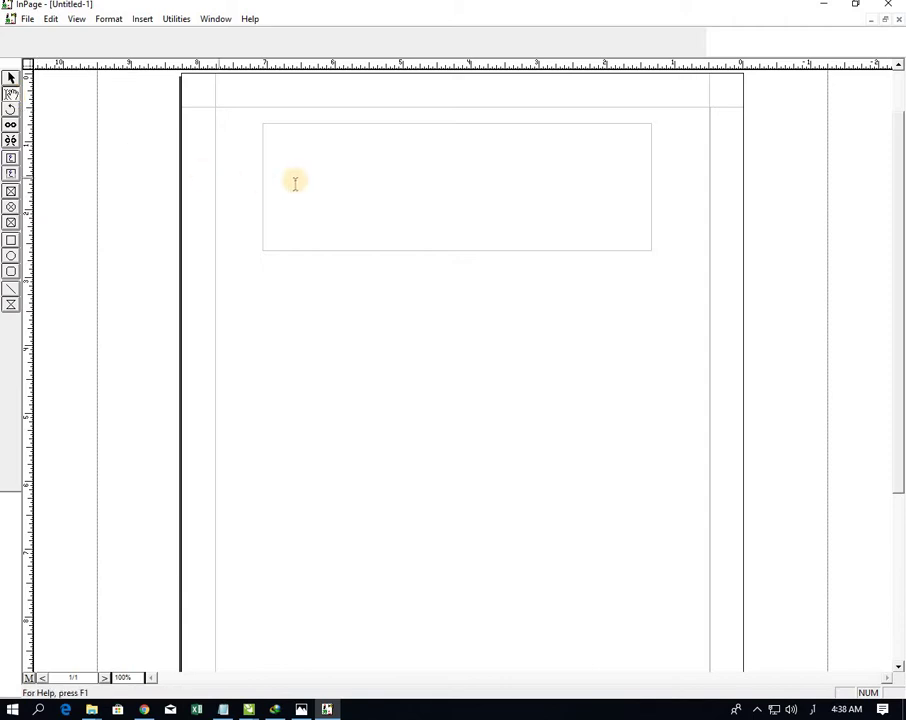
pyautogui.click(464, 332)
pyautogui.click(11, 77)
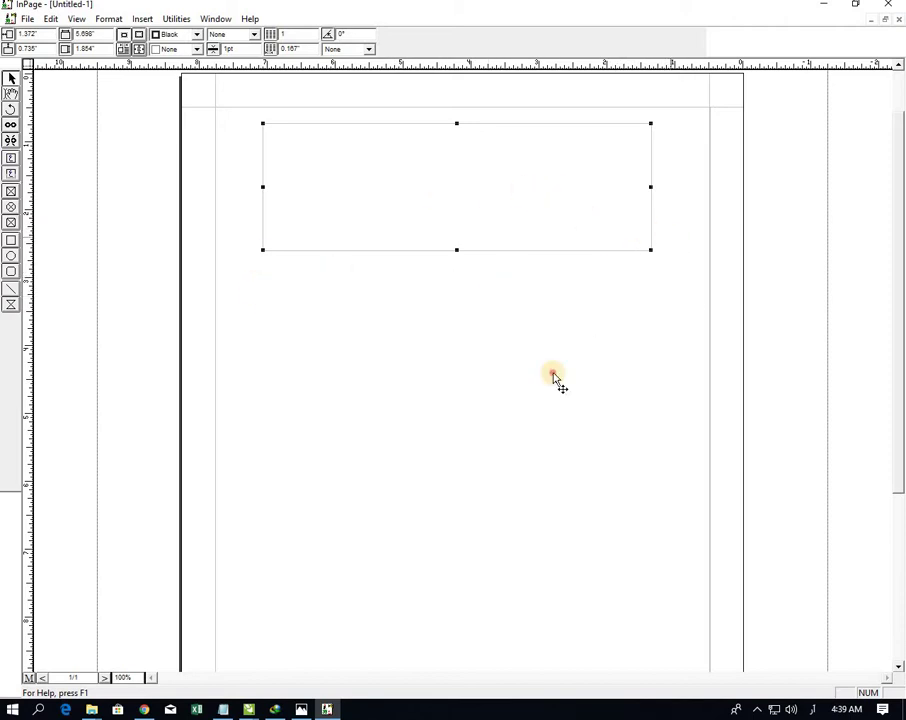
pyautogui.click(438, 336)
pyautogui.click(633, 156)
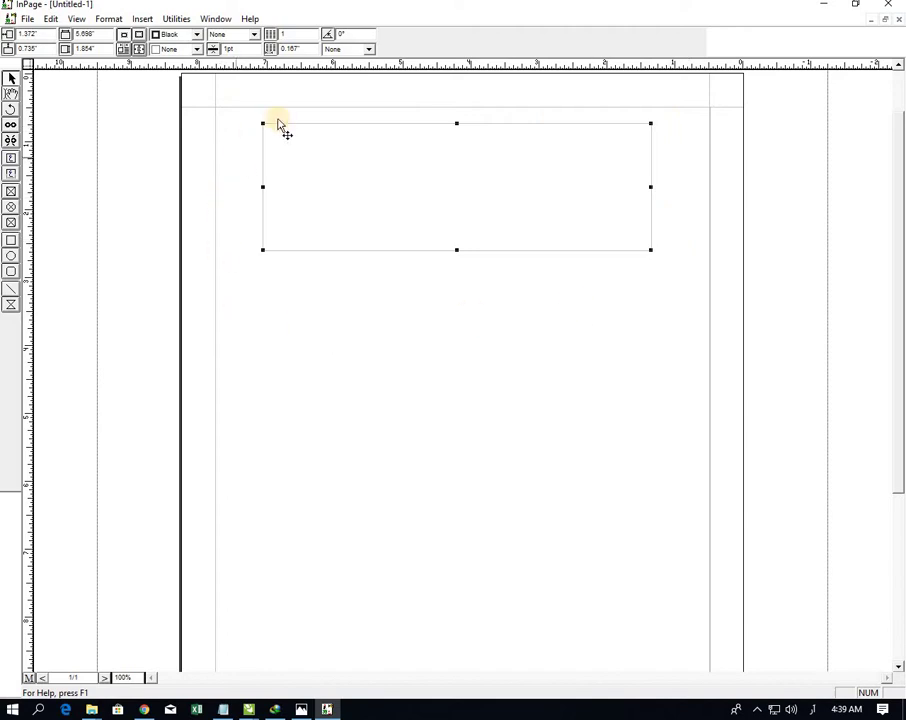
# - Compare text entry and object selection on the main text frame, and view the drawn text box's Modify Text Box settings without changing them
pyautogui.click(11, 92)
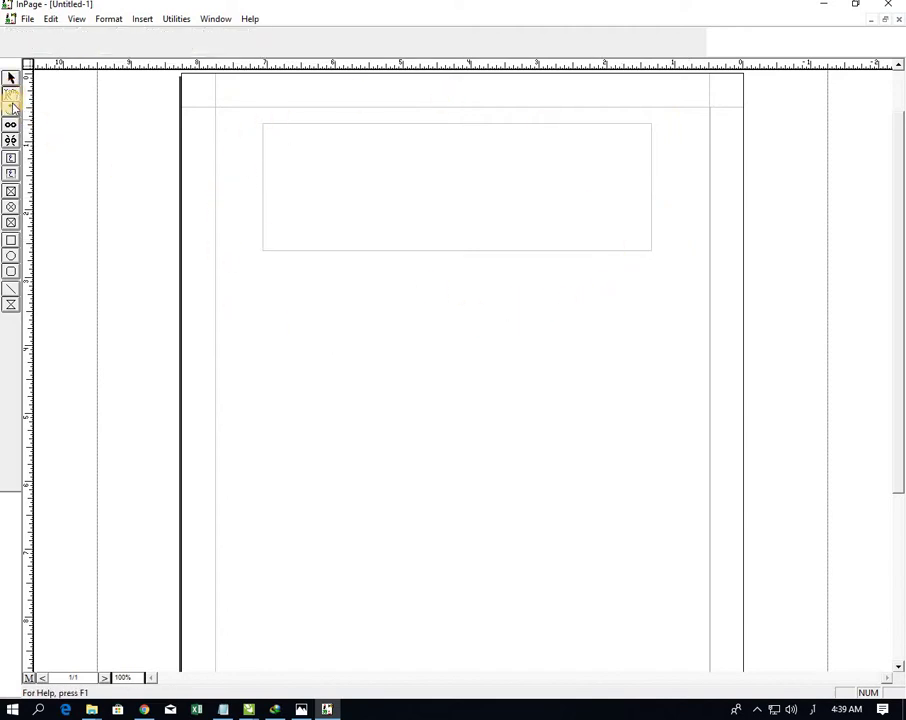
pyautogui.click(661, 277)
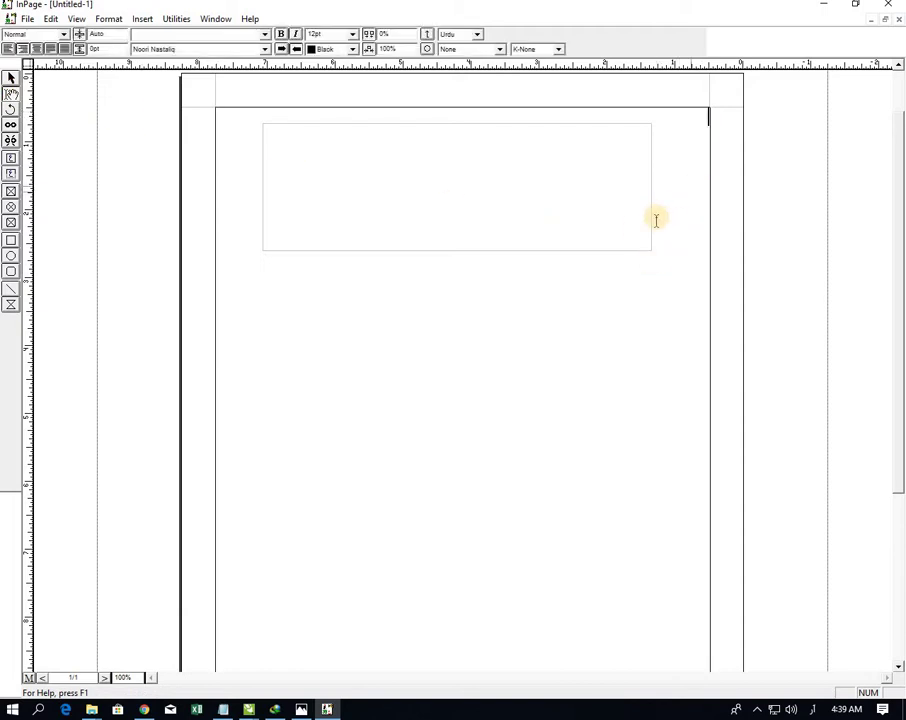
pyautogui.click(11, 78)
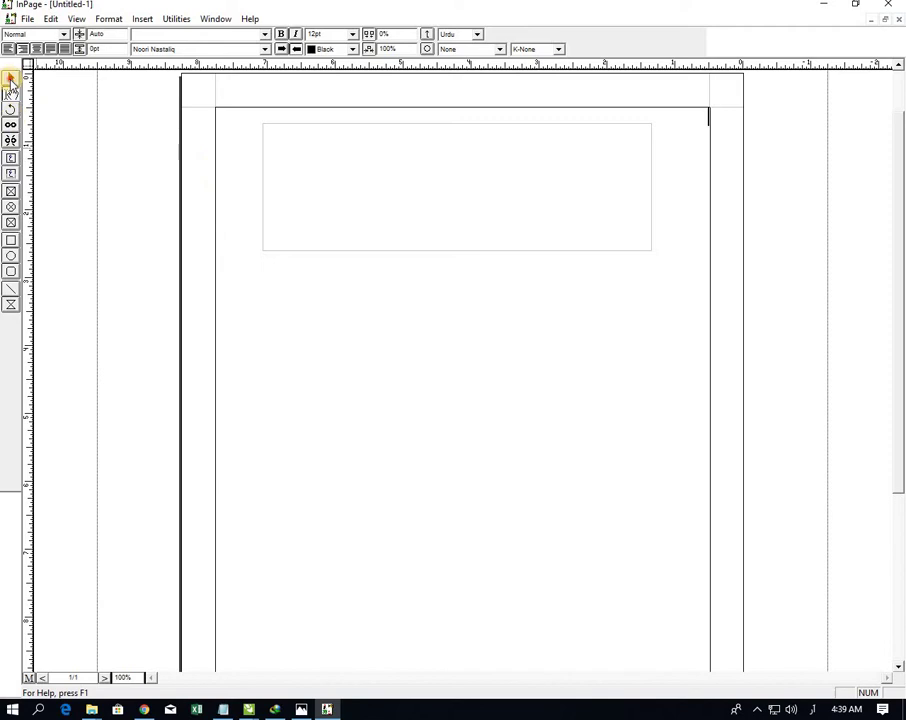
pyautogui.click(431, 404)
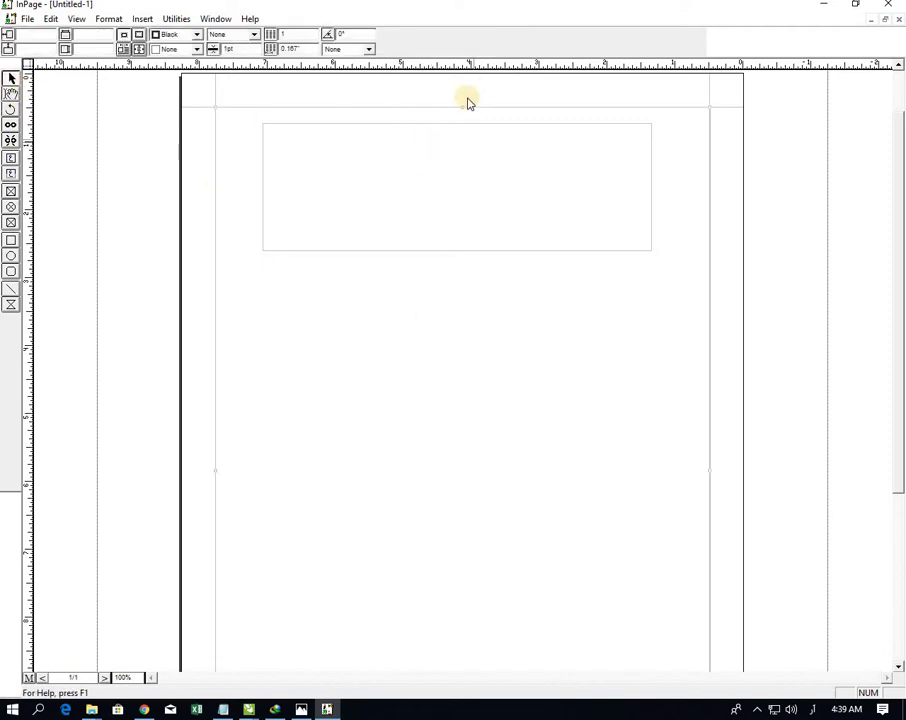
pyautogui.click(463, 131)
pyautogui.doubleClick(441, 253)
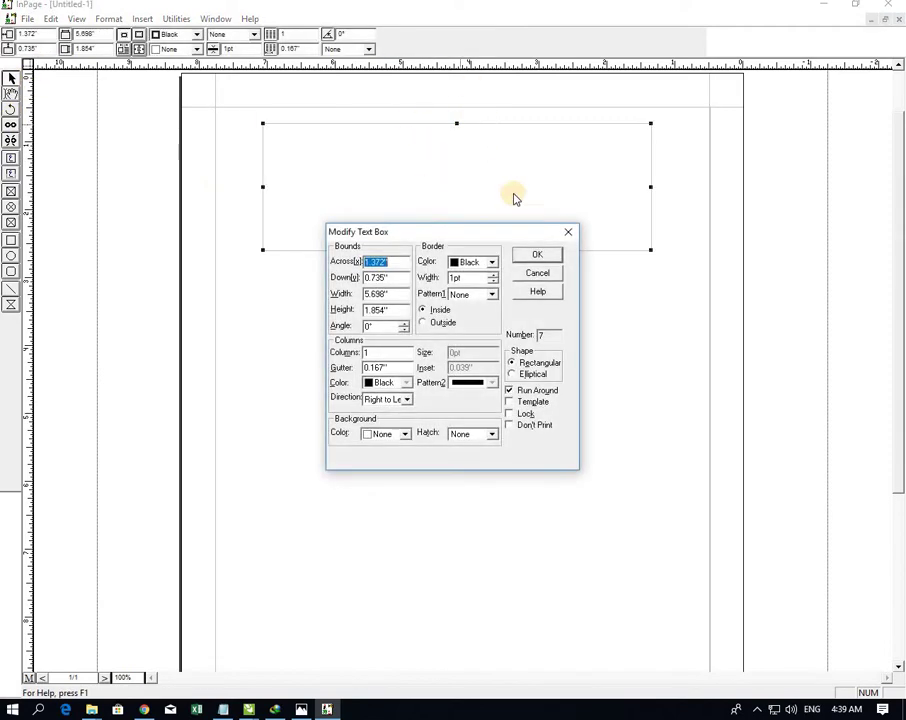
pyautogui.press('Escape')
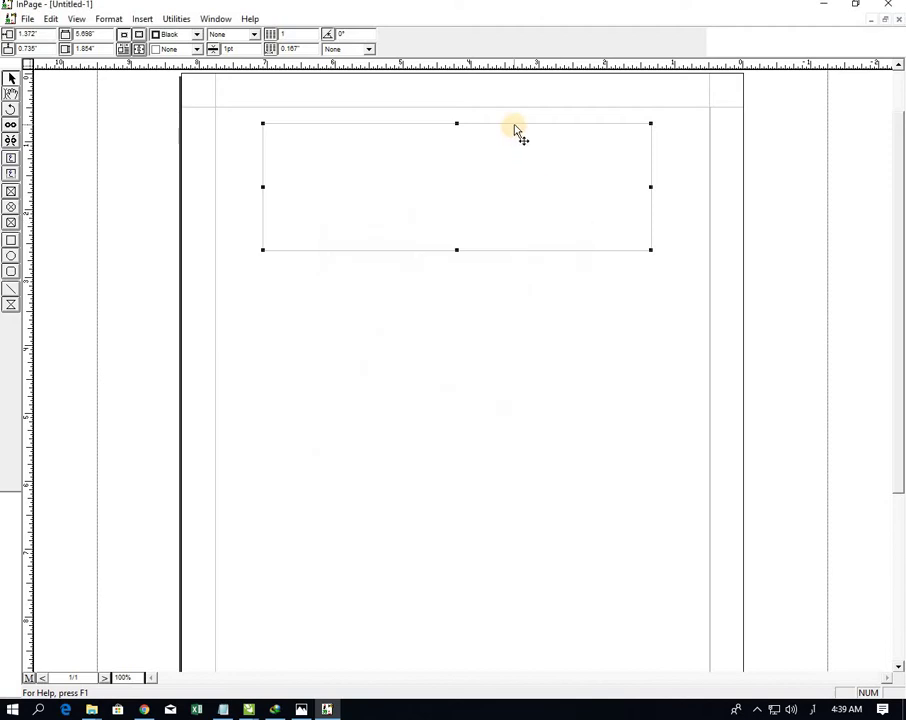
# - Move the text box down to about 5.6" down the page and place the text cursor in the main text frame
pyautogui.moveTo(508, 128); pyautogui.dragTo(540, 445)
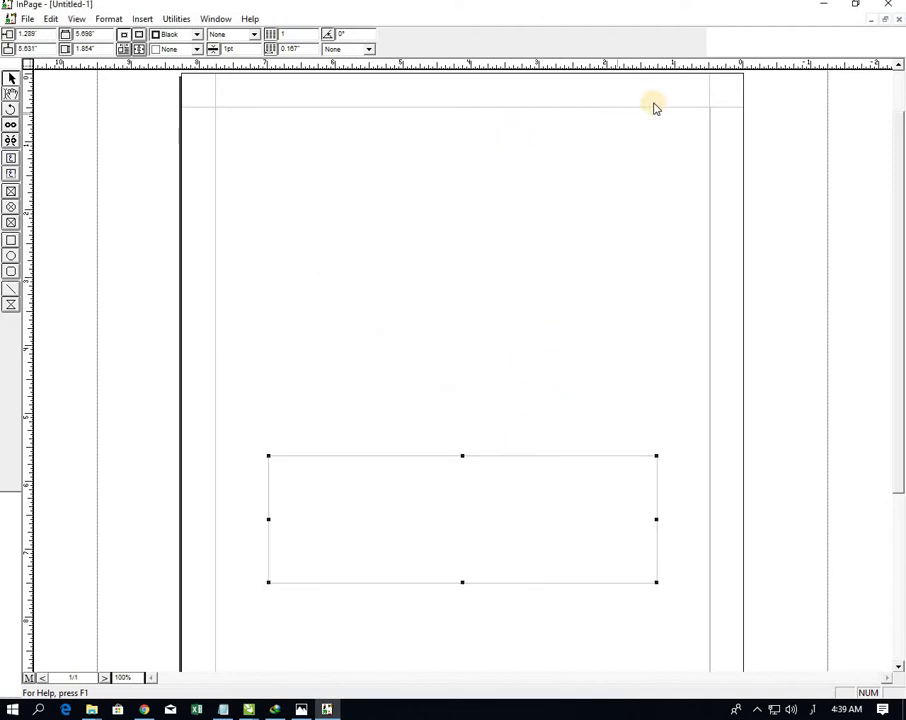
pyautogui.click(684, 136)
pyautogui.click(11, 93)
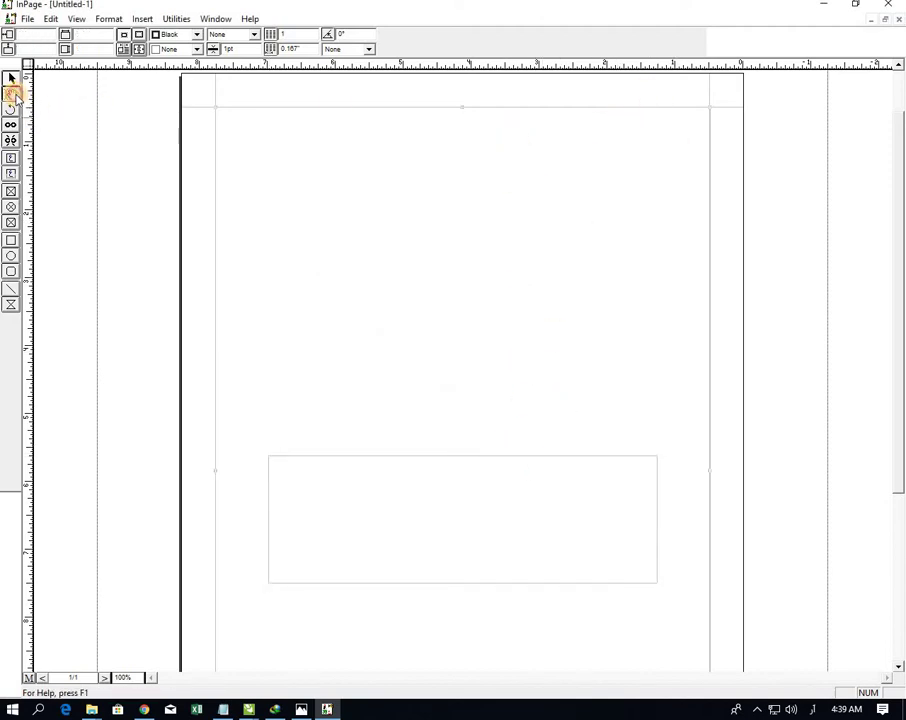
pyautogui.click(704, 150)
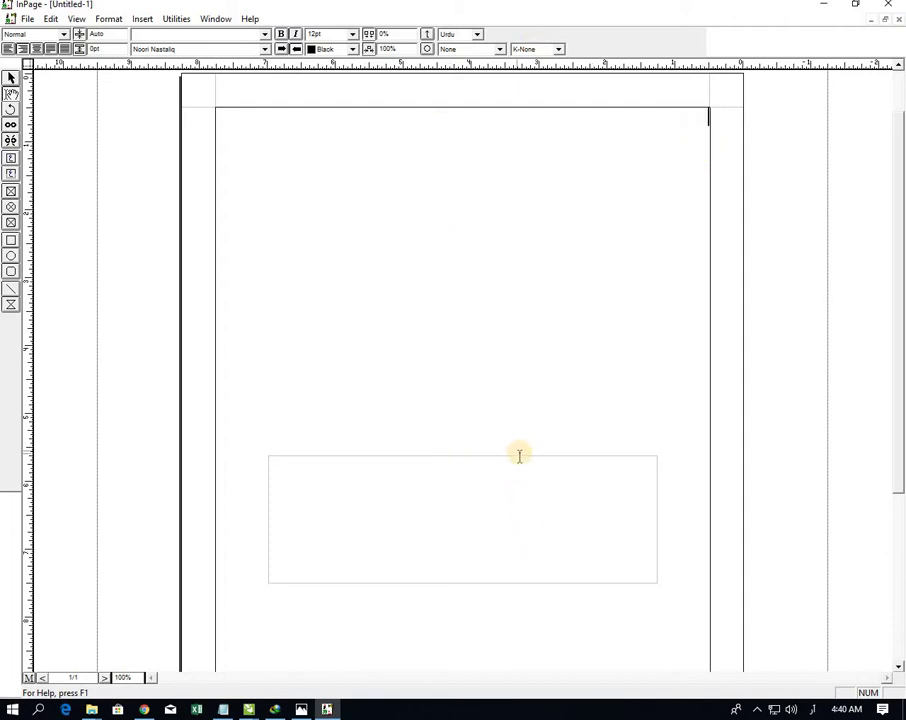
# - Move the text box up to about 1.24" across and 0.97" down, and place the text cursor inside it
pyautogui.click(10, 79)
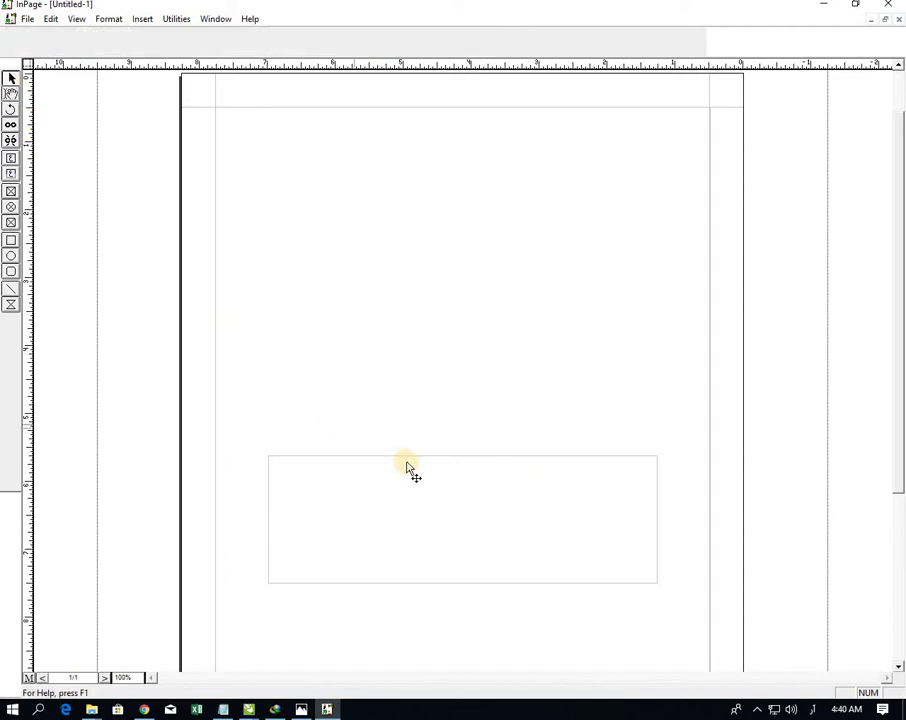
pyautogui.moveTo(436, 462); pyautogui.dragTo(434, 147)
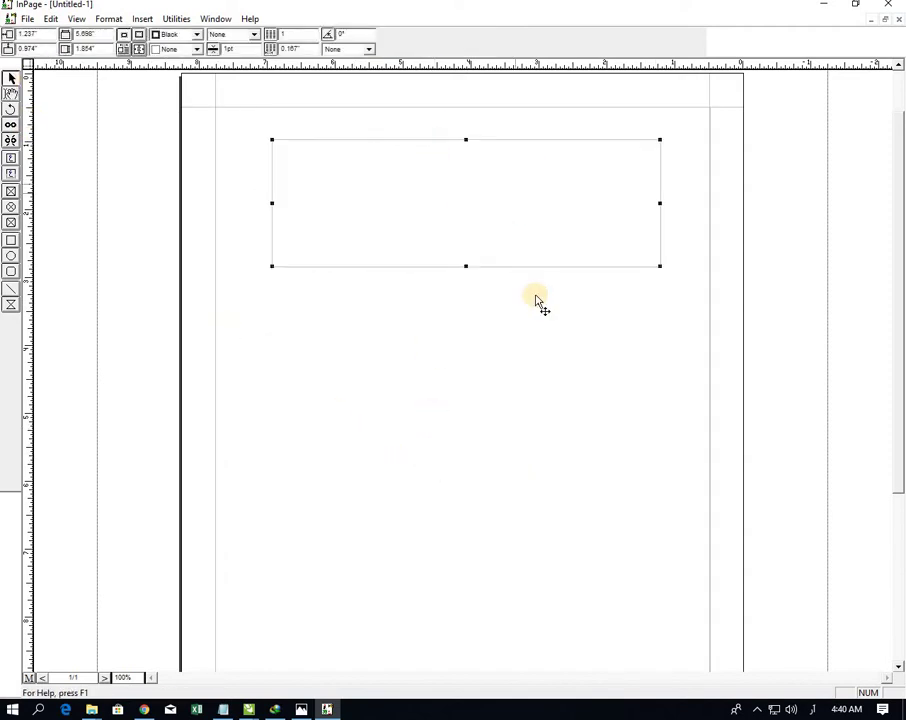
pyautogui.click(12, 94)
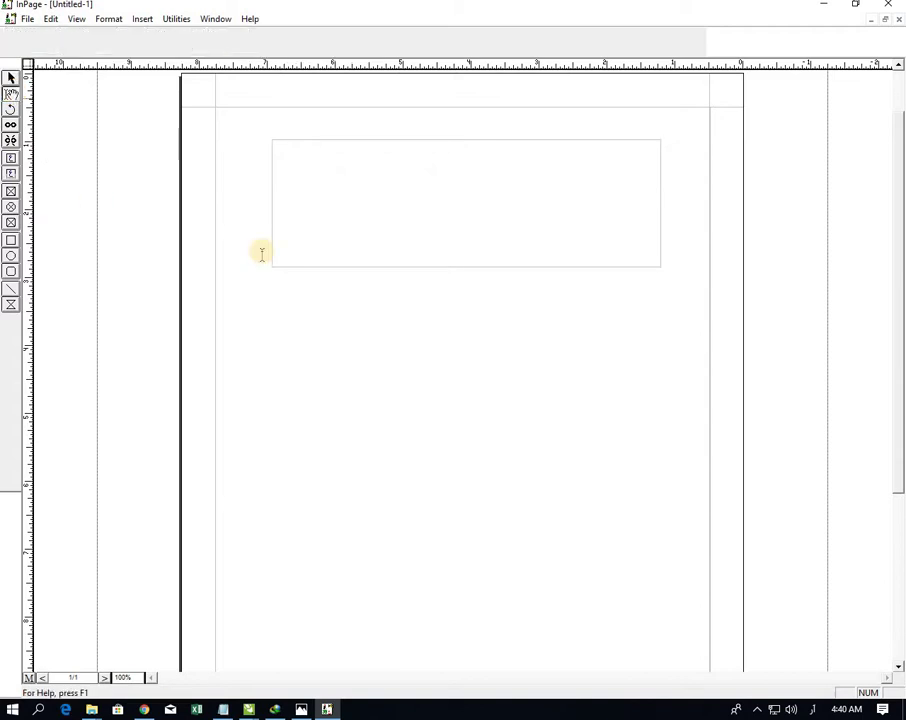
pyautogui.click(625, 170)
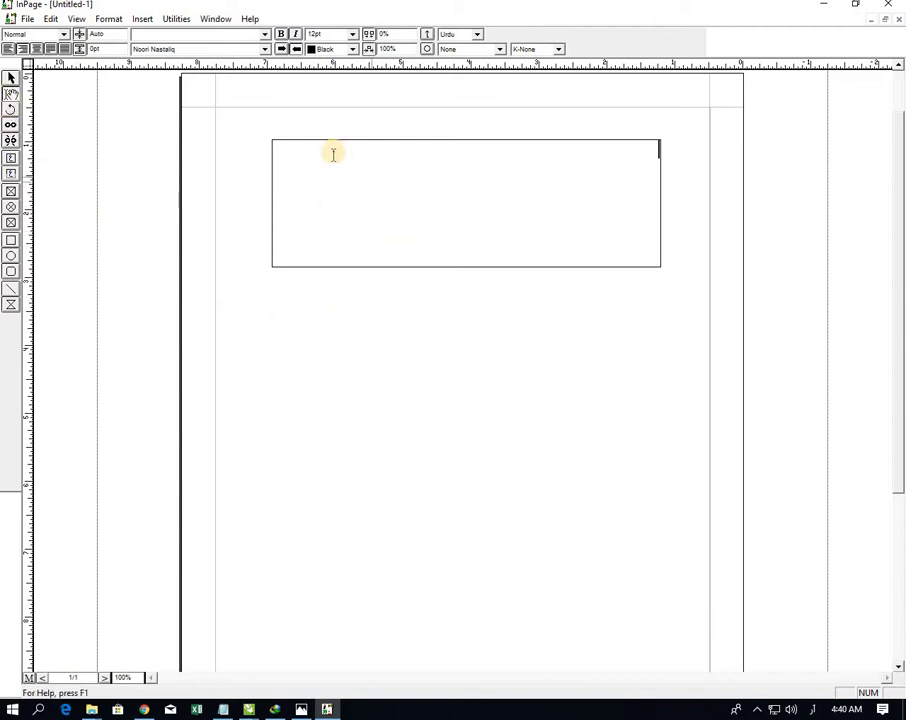
# - Select the text box near the top of the page as an object with the Arrow tool
pyautogui.click(12, 79)
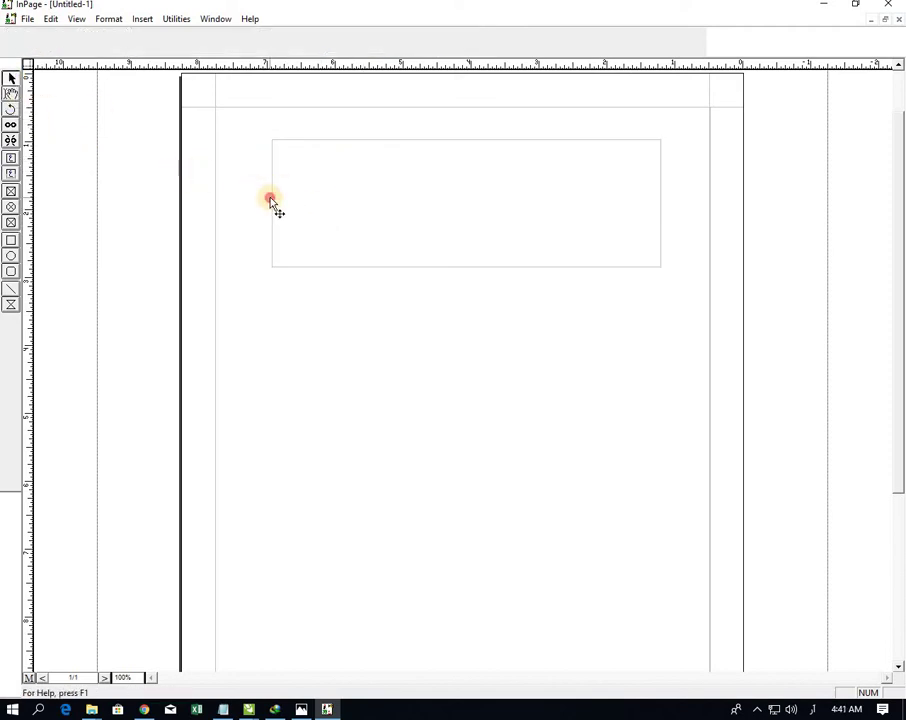
pyautogui.click(271, 203)
pyautogui.click(273, 206)
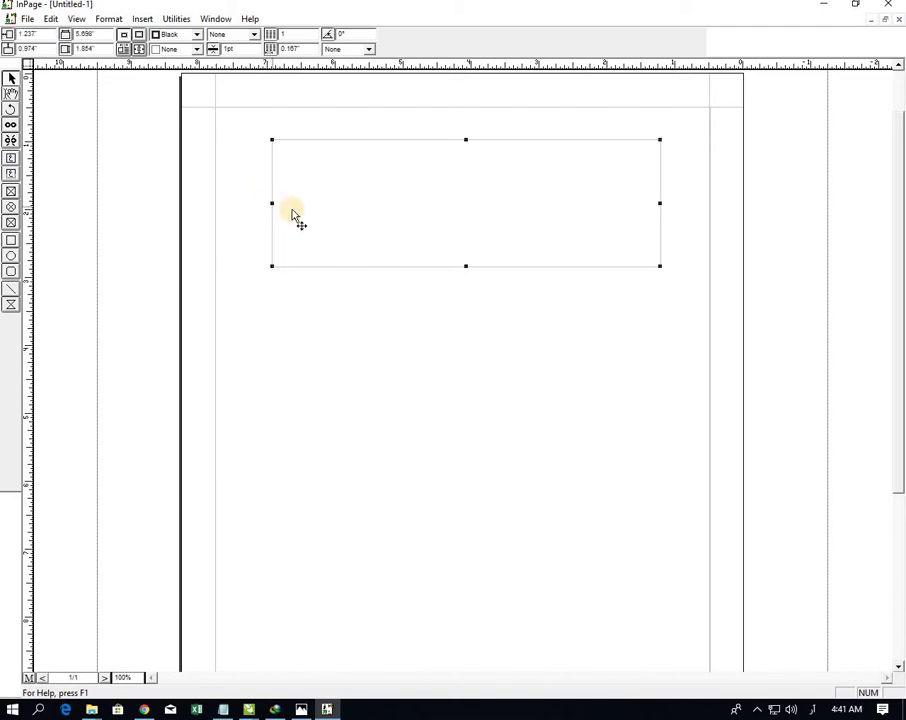
# - Resize the text box to about 1.69" wide by 1.62" high and move it to about 3.55" across and 1.79" down
pyautogui.click(391, 219)
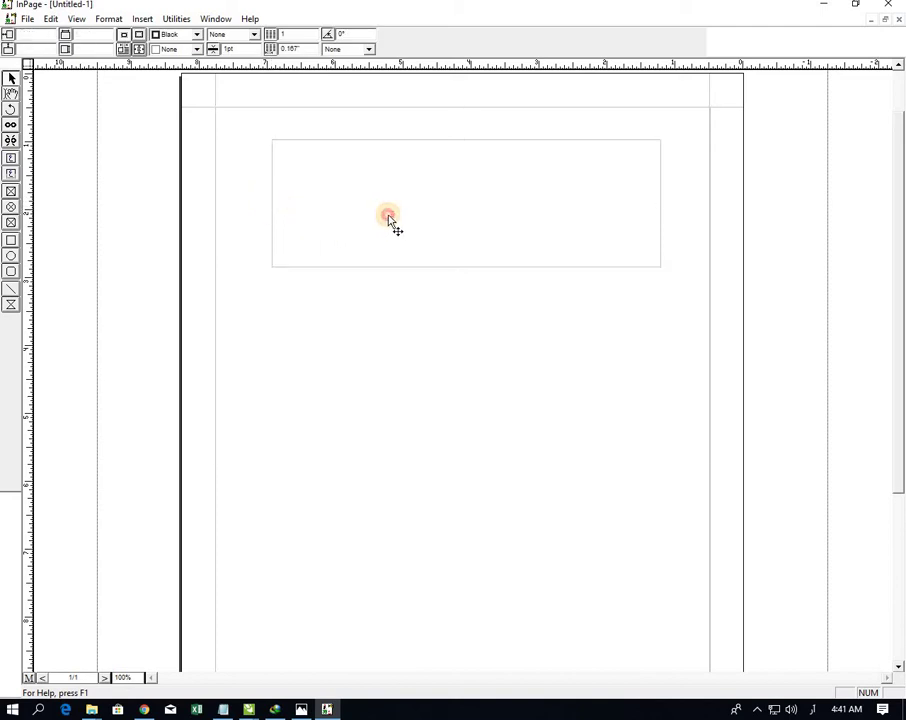
pyautogui.click(272, 222)
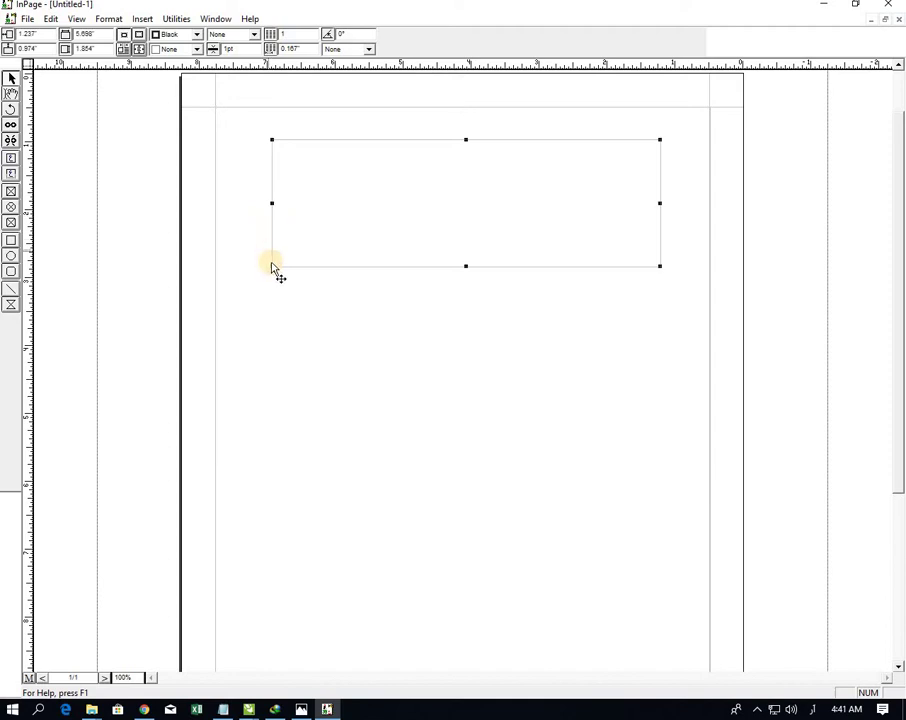
pyautogui.moveTo(272, 267); pyautogui.dragTo(544, 250)
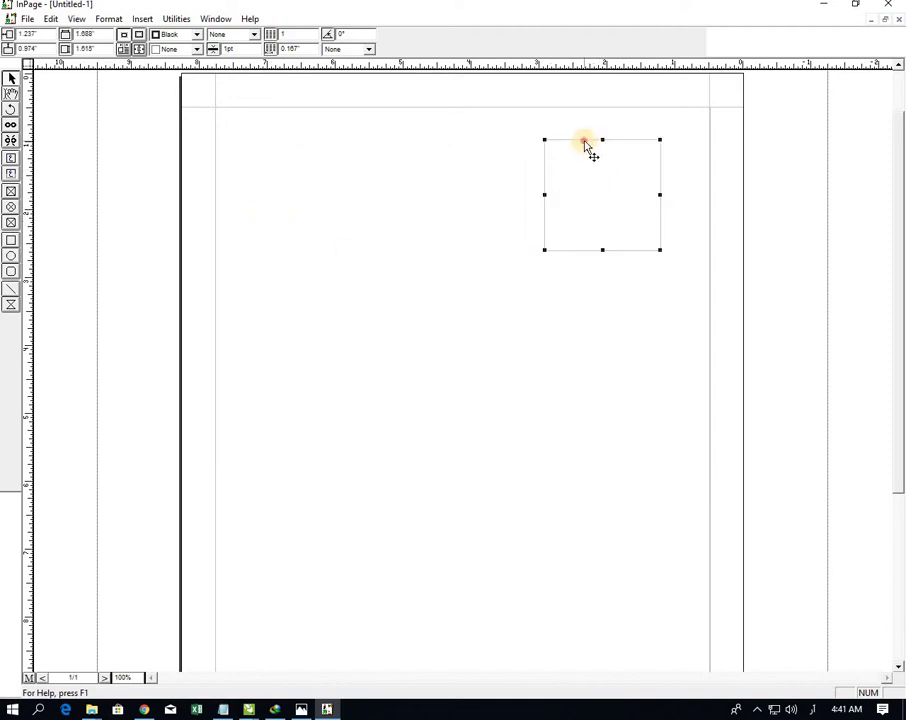
pyautogui.moveTo(585, 143); pyautogui.dragTo(421, 228)
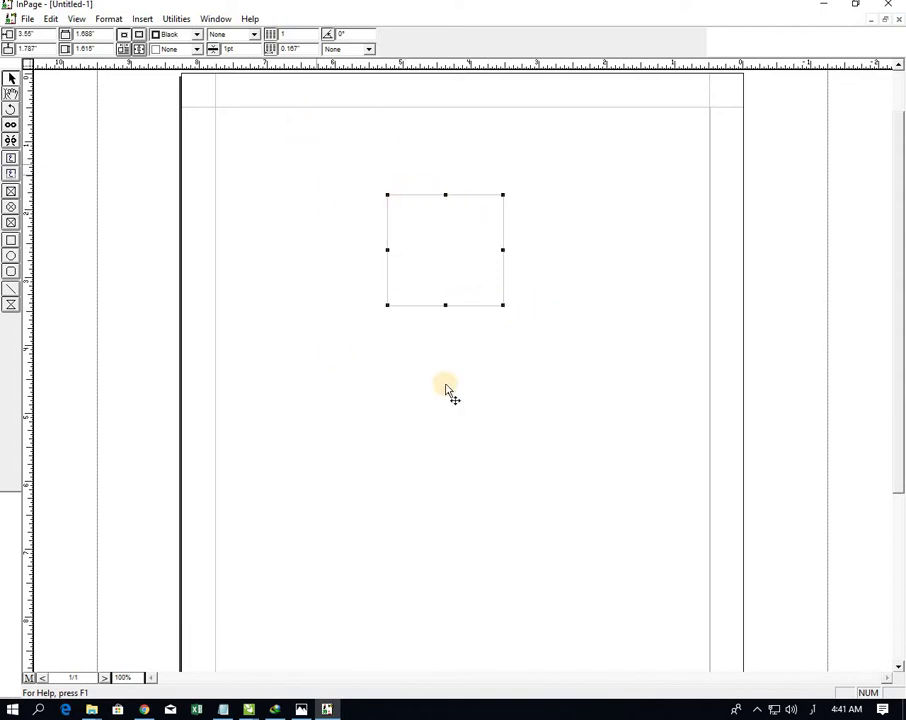
# - Rotate the text box freehand by about 0.6° with the rotation tool
pyautogui.click(11, 110)
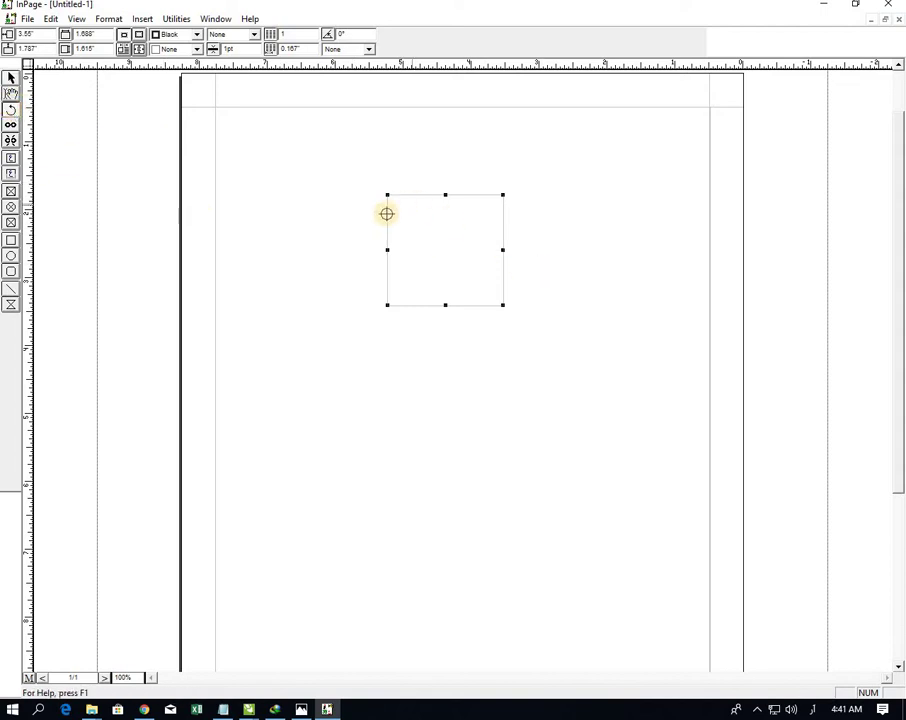
pyautogui.moveTo(432, 214); pyautogui.dragTo(556, 216)
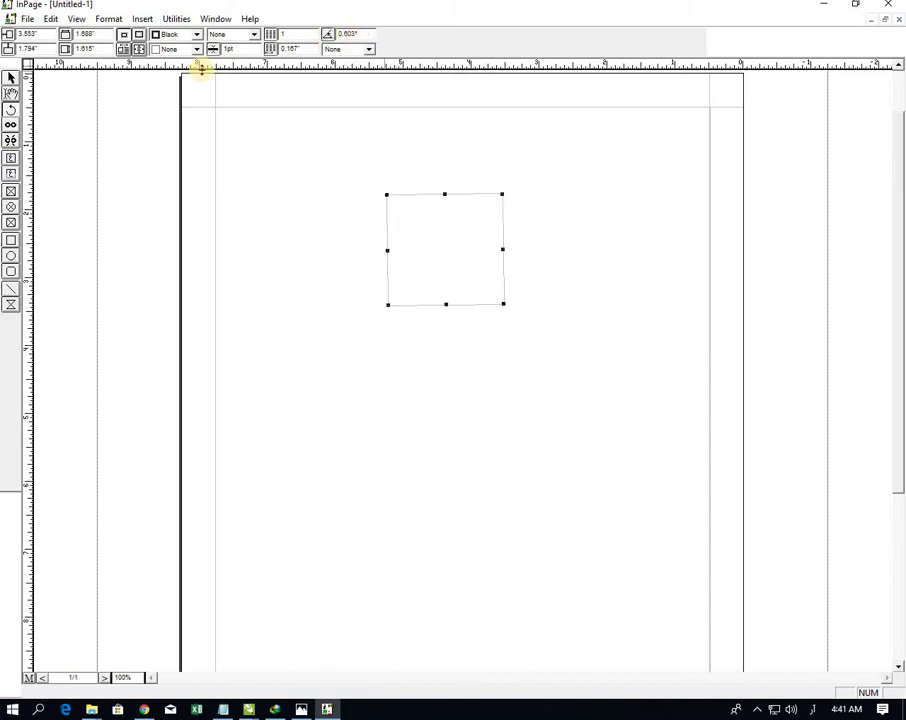
pyautogui.click(11, 121)
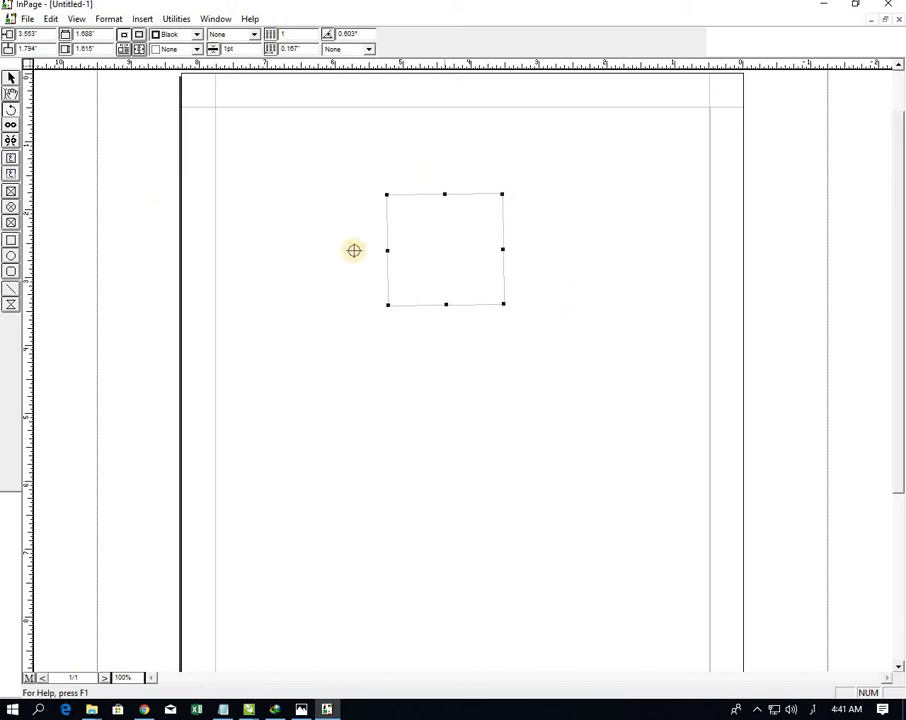
# - Set the text box's rotation angle to exactly 30°
pyautogui.click(352, 33)
pyautogui.click(323, 35)
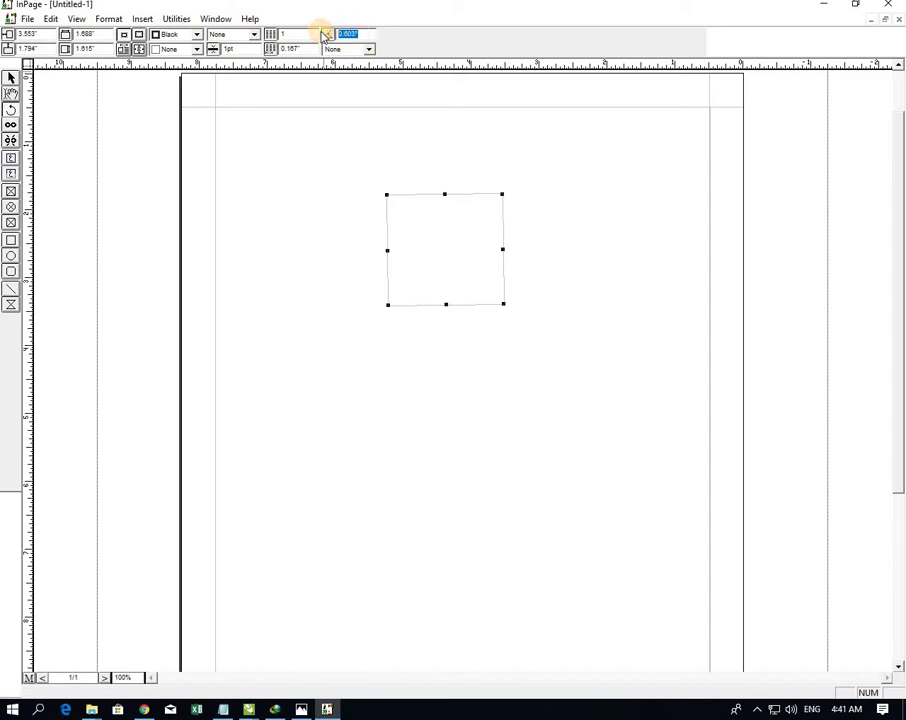
pyautogui.press('Return')
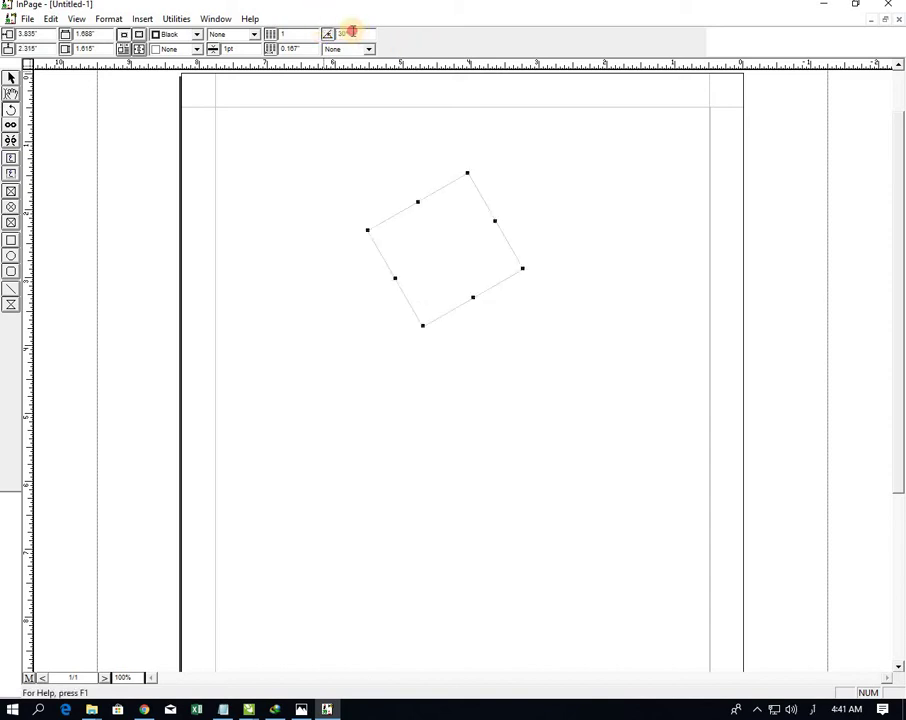
# - Change the text box's rotation angle to 90°
pyautogui.doubleClick(352, 33)
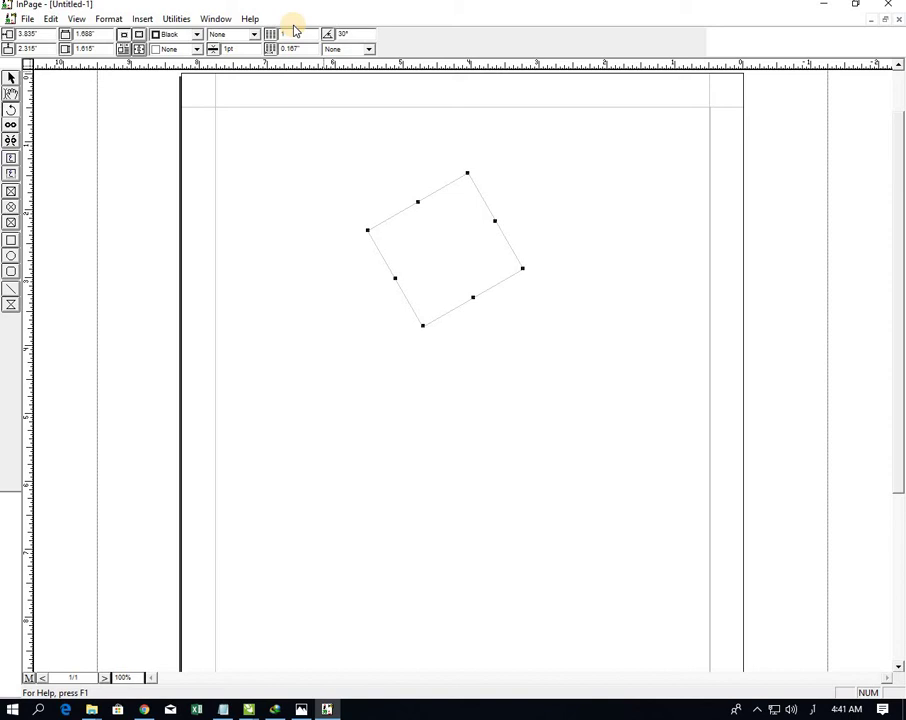
pyautogui.doubleClick(352, 33)
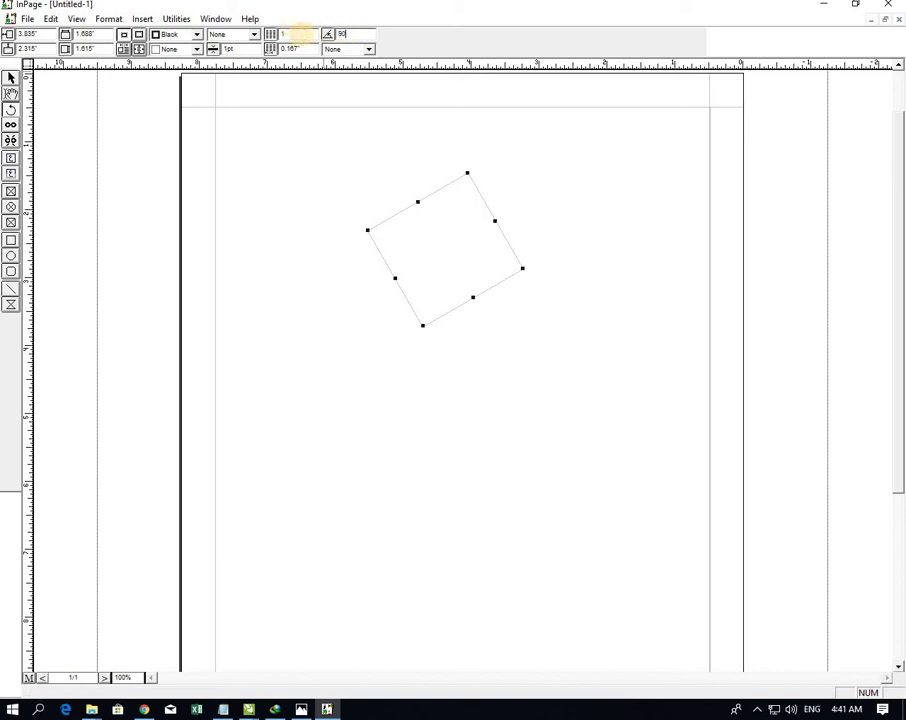
pyautogui.press('Return')
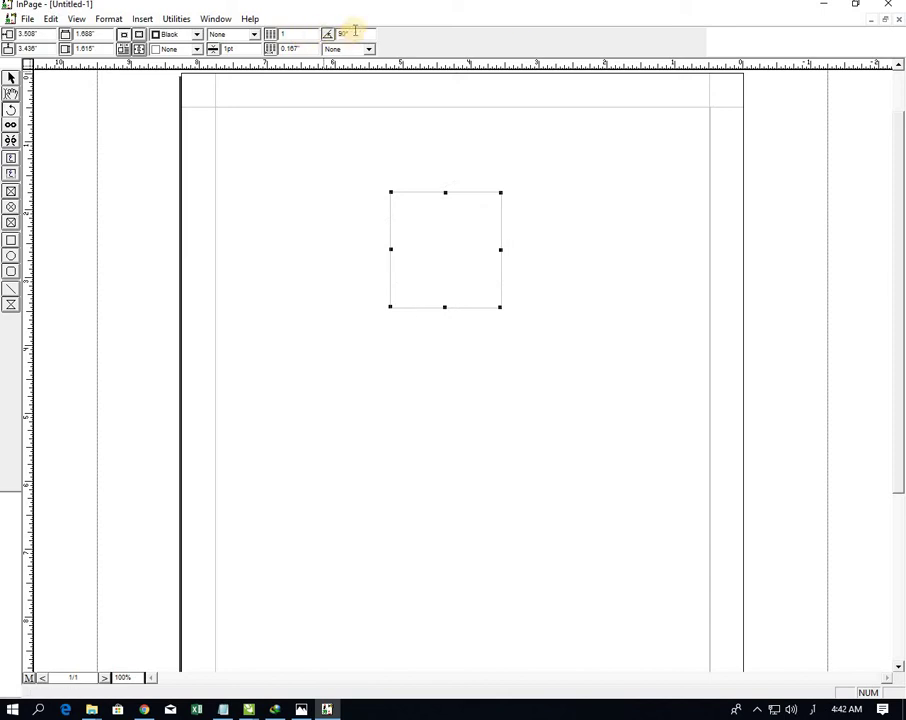
# - Change the text box's rotation angle to 40°
pyautogui.moveTo(355, 32); pyautogui.dragTo(318, 29)
pyautogui.write('4')
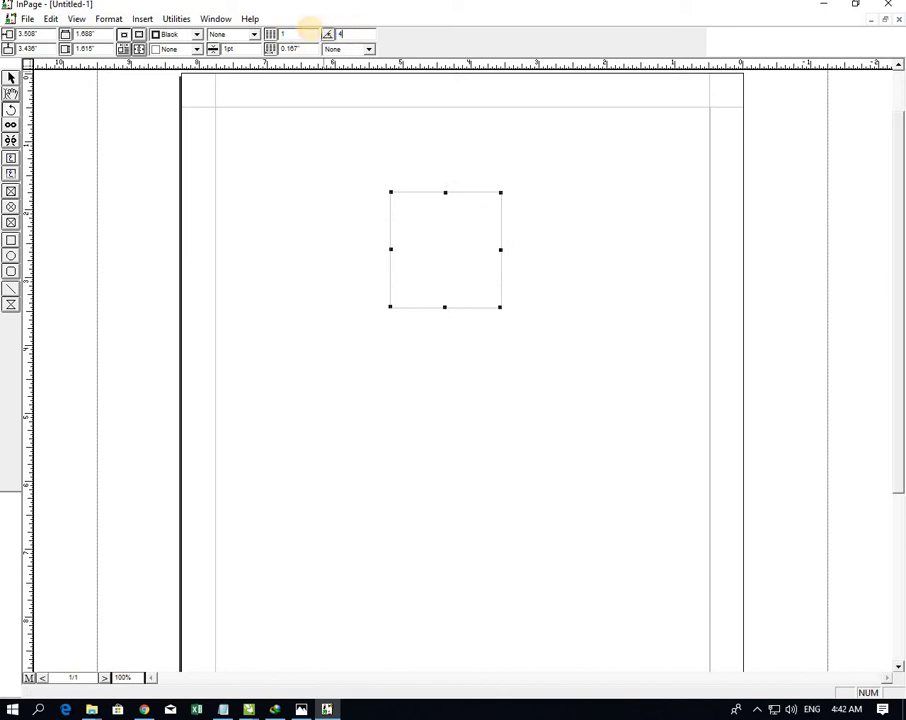
pyautogui.write('0')
pyautogui.press('Return')
# - Set the text box's rotation angle to 60° and activate the rotation tool again
pyautogui.click(347, 31)
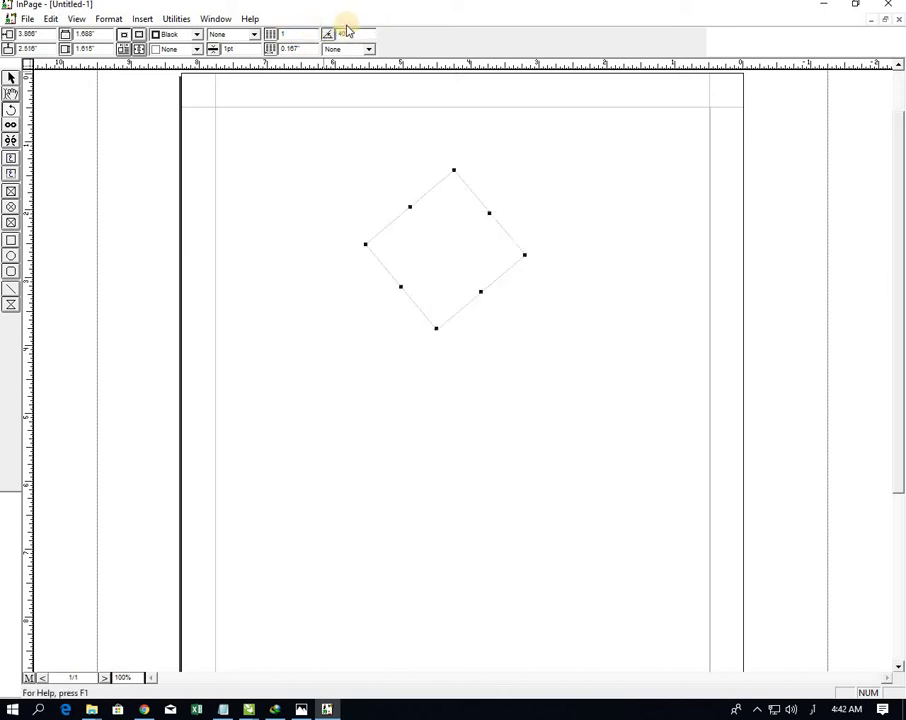
pyautogui.moveTo(347, 33); pyautogui.dragTo(314, 45)
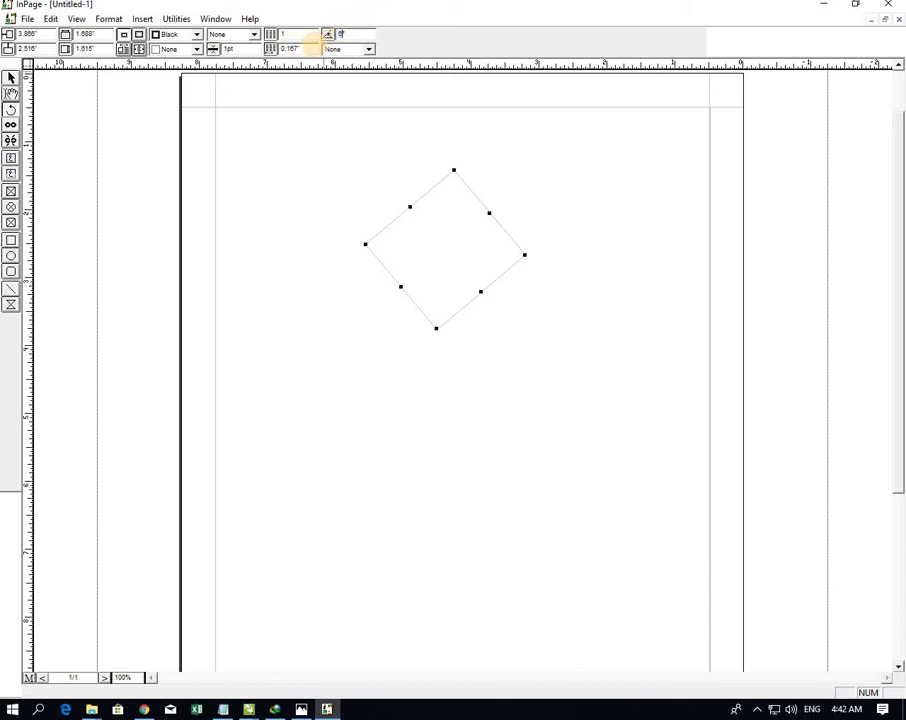
pyautogui.press('Return')
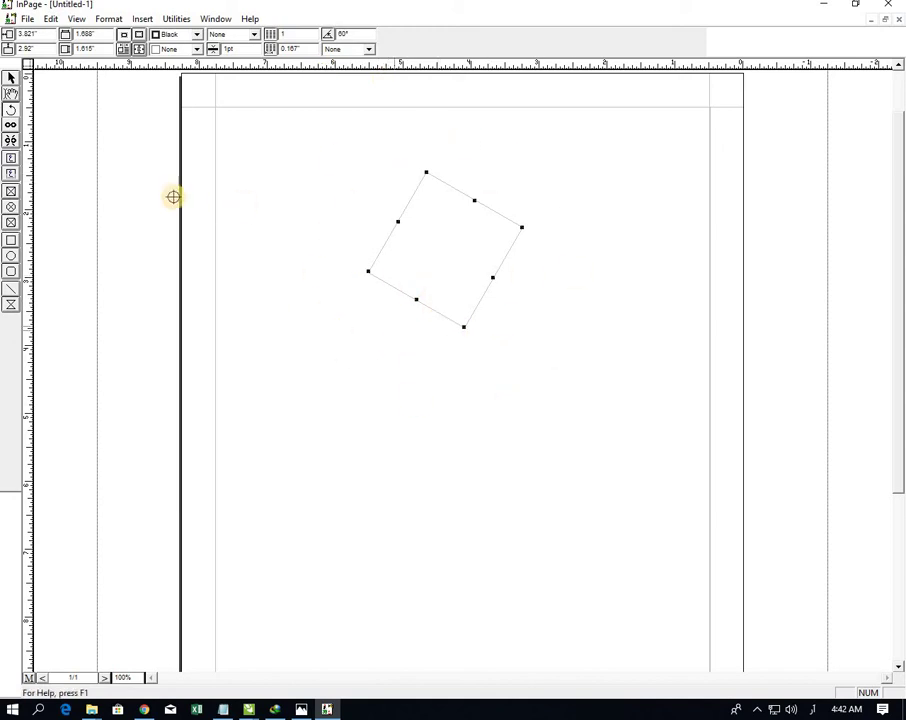
pyautogui.click(10, 139)
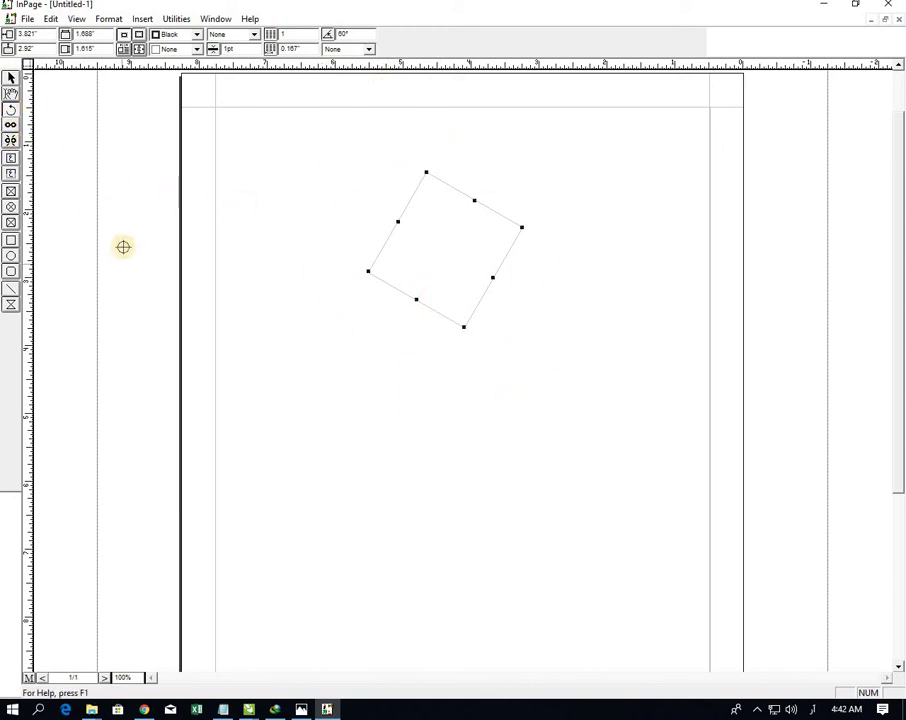
pyautogui.click(12, 110)
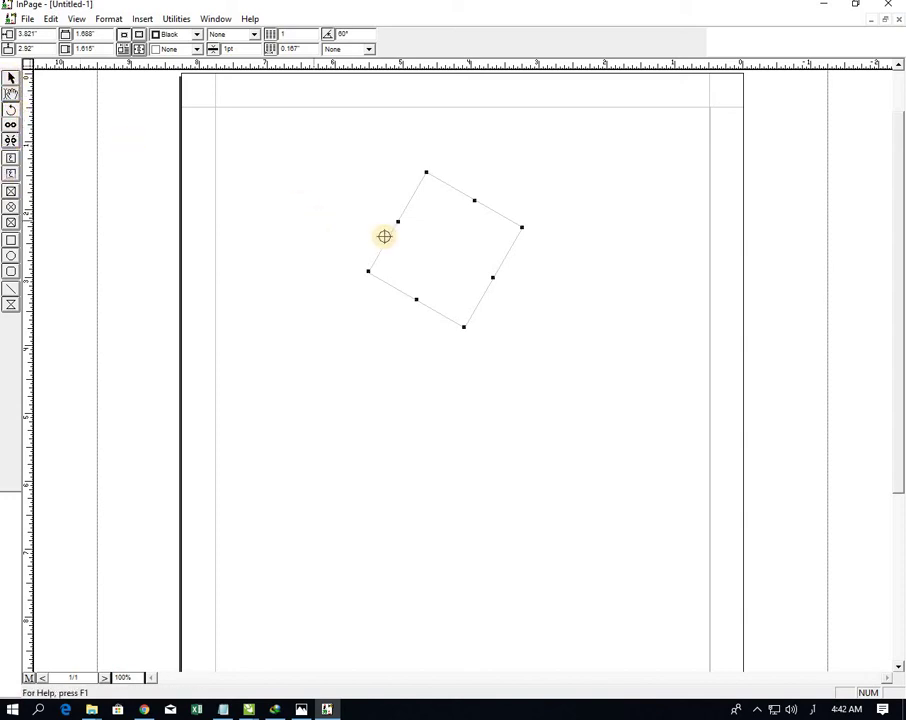